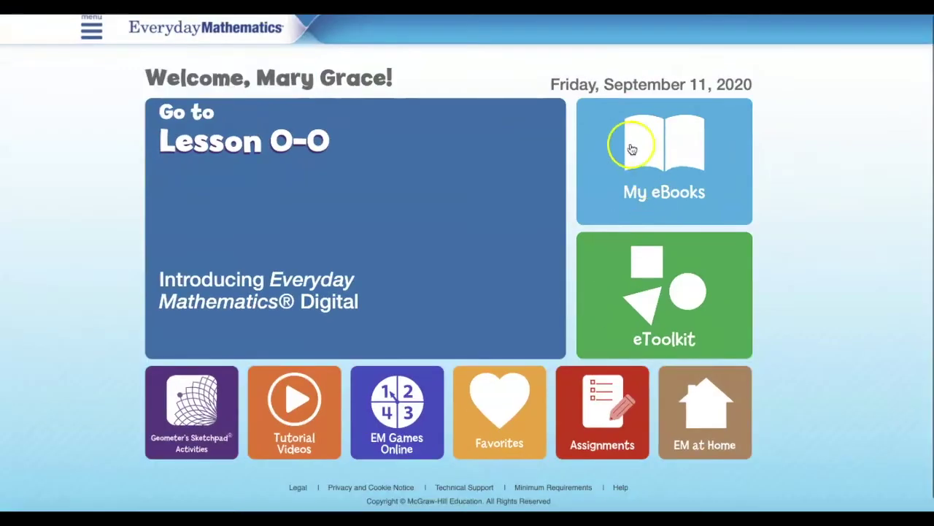
Open My eBooks from the home page to reach the Grade 3 Volume 1 Student Math Journal.
{"action": "left_click", "coordinate": [665, 156]}
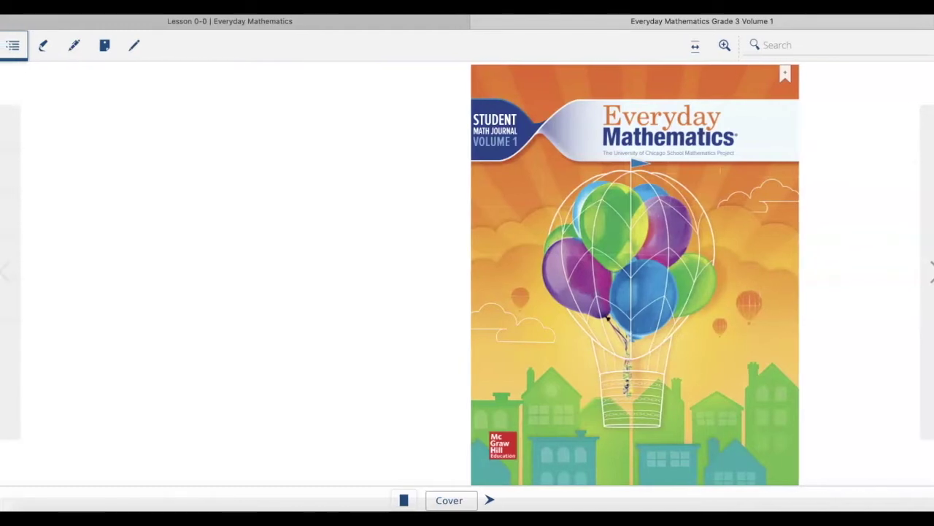
Zoom the view, browse the journal's Contents panel, then close it to return to the cover.
{"action": "key", "text": "super+plus"}
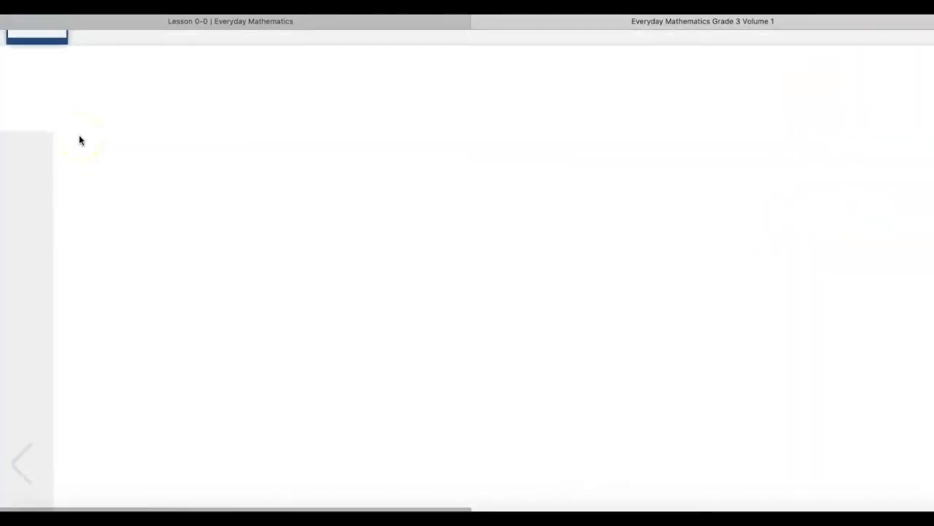
{"action": "left_click", "coordinate": [29, 59]}
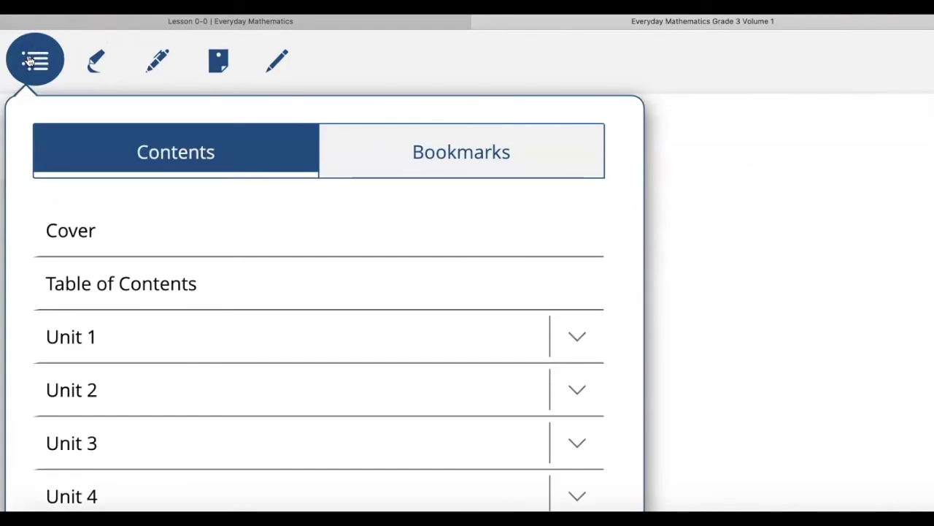
{"action": "scroll", "coordinate": [193, 275], "scroll_direction": "down", "scroll_amount": 3}
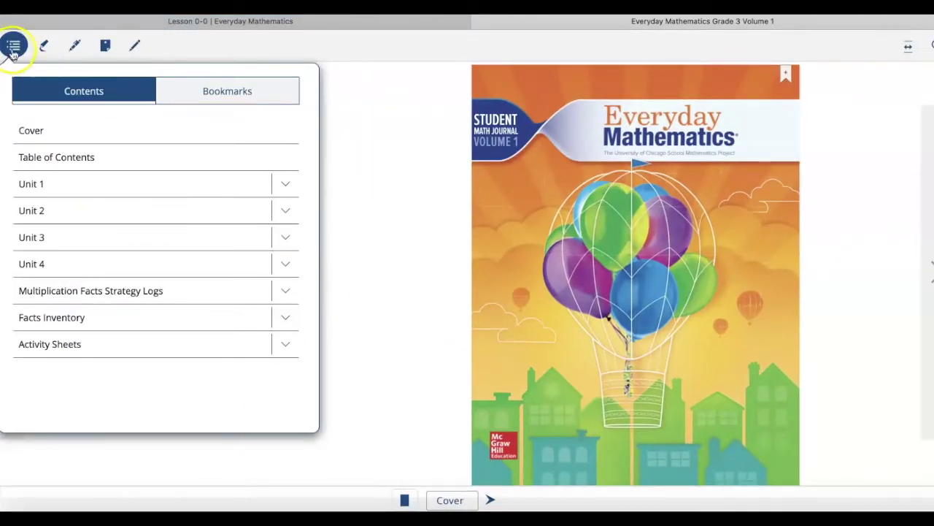
{"action": "left_click", "coordinate": [12, 51]}
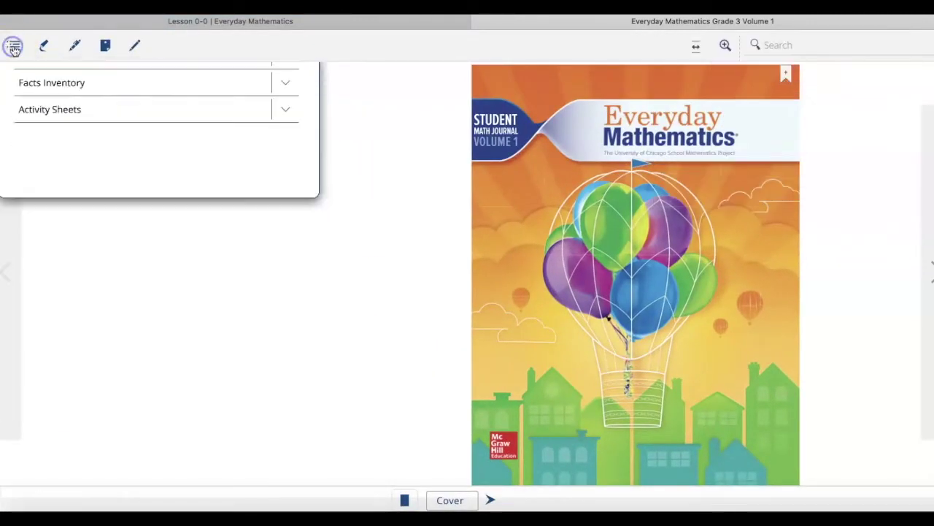
Jump to pages 4–5 using the page-number field in the bottom navigation bar.
{"action": "left_click", "coordinate": [467, 500]}
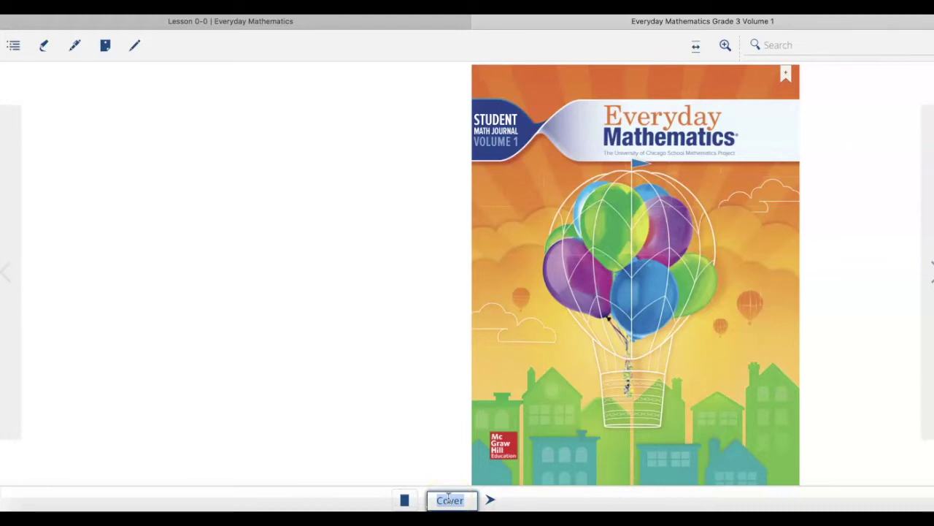
{"action": "type", "text": "1"}
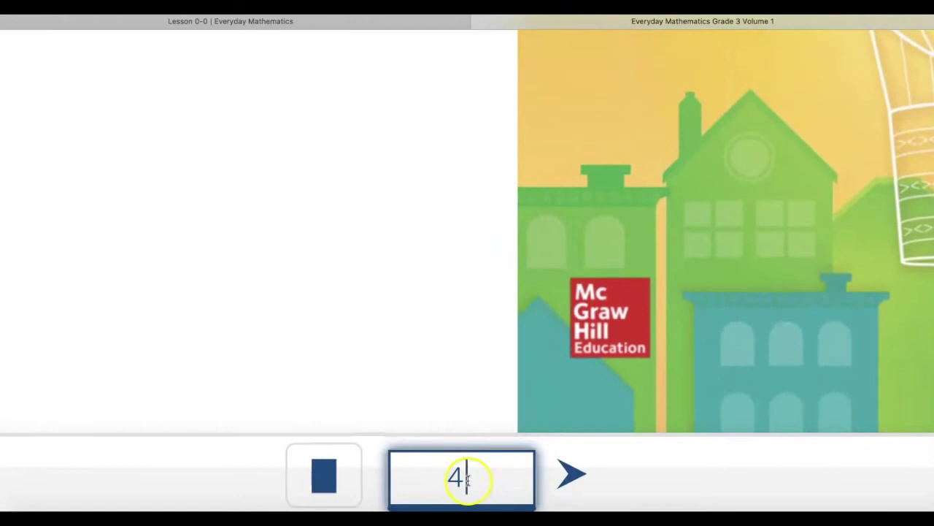
{"action": "key", "text": "Return"}
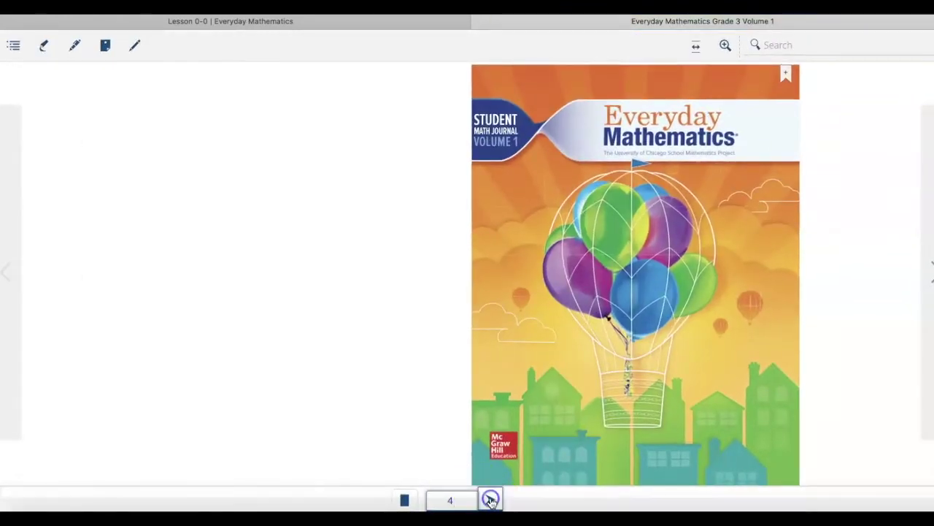
{"action": "left_click", "coordinate": [489, 499]}
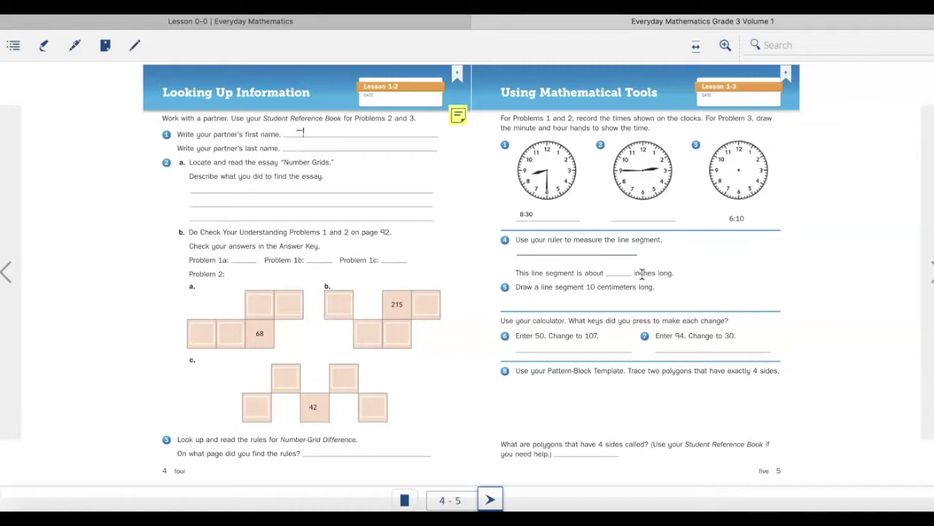
Switch to One Page View so page 4, Looking Up Information, shows alone.
{"action": "left_click", "coordinate": [489, 319]}
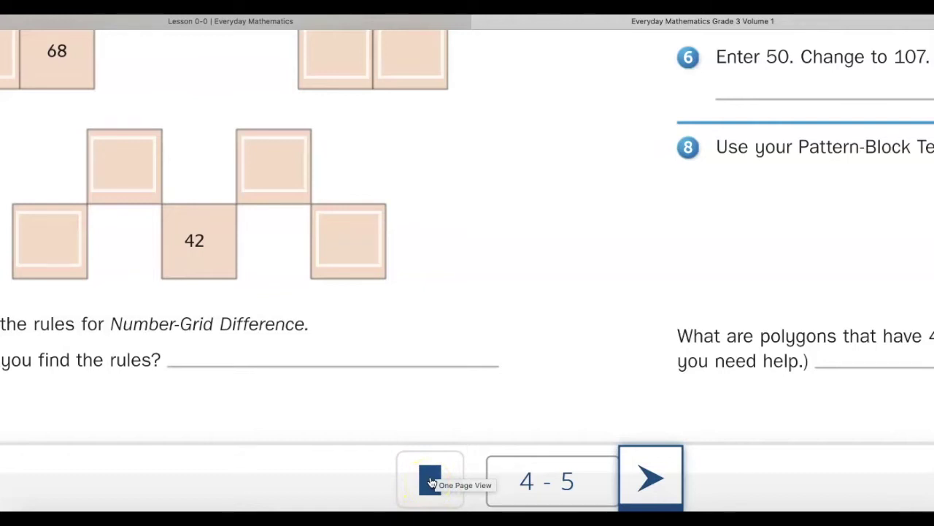
{"action": "left_click", "coordinate": [431, 483]}
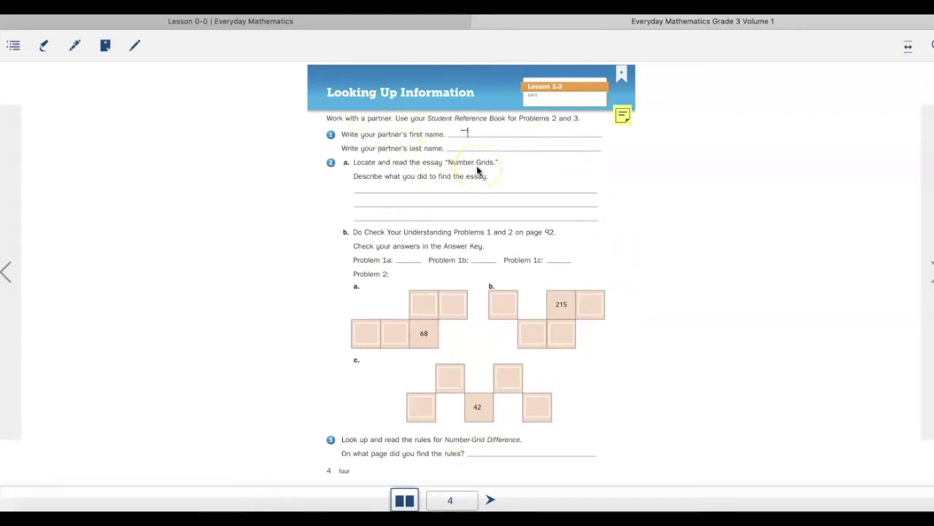
{"action": "scroll", "coordinate": [111, 138], "scroll_direction": "up", "scroll_amount": 3}
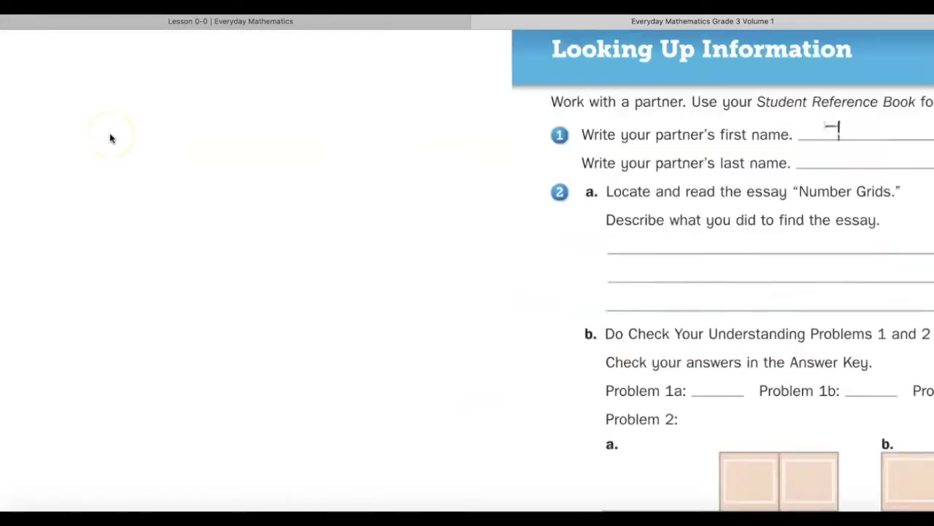
{"action": "scroll", "coordinate": [111, 138], "scroll_direction": "up", "scroll_amount": 3}
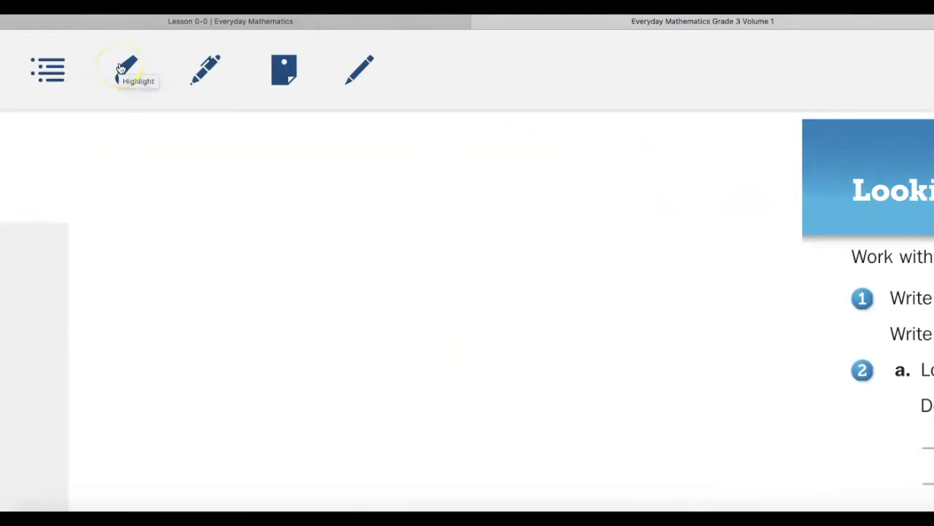
{"action": "left_click", "coordinate": [124, 70]}
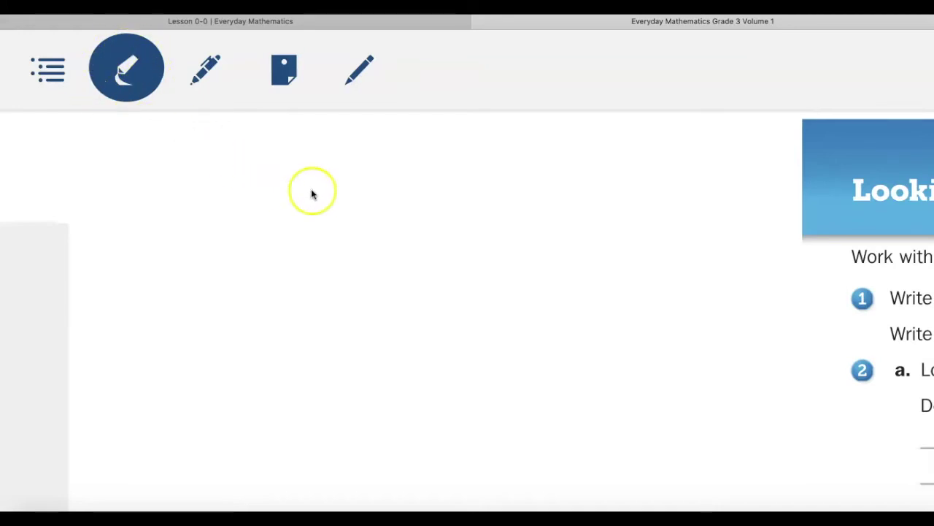
{"action": "scroll", "coordinate": [337, 218], "scroll_direction": "right", "scroll_amount": 5}
{"action": "scroll", "coordinate": [336, 218], "scroll_direction": "down", "scroll_amount": 5}
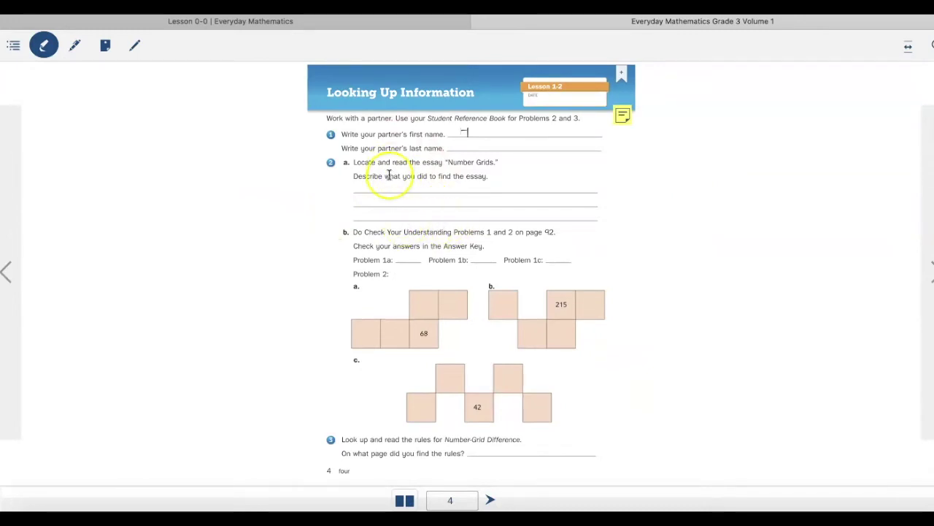
{"action": "left_click", "coordinate": [354, 176]}
{"action": "left_click_drag", "start_coordinate": [355, 175], "coordinate": [481, 176]}
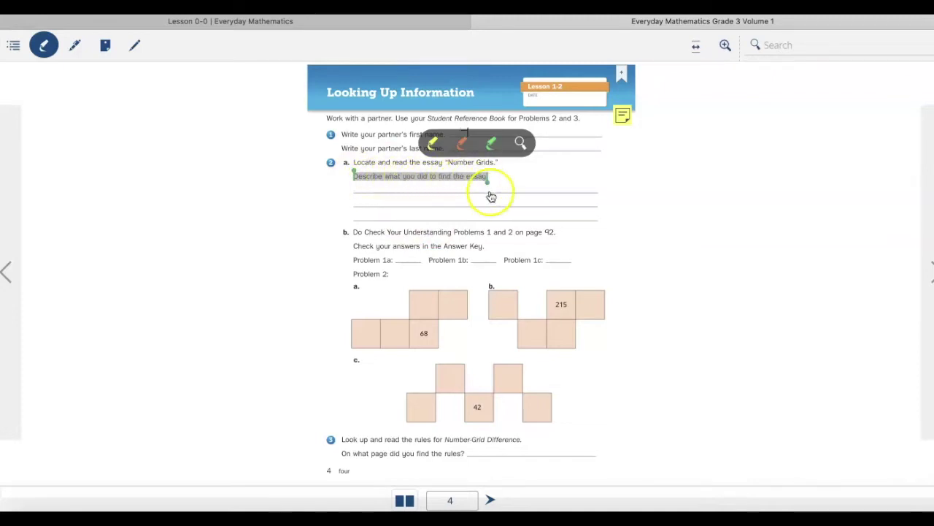
{"action": "left_click", "coordinate": [433, 144]}
{"action": "double_click", "coordinate": [372, 195]}
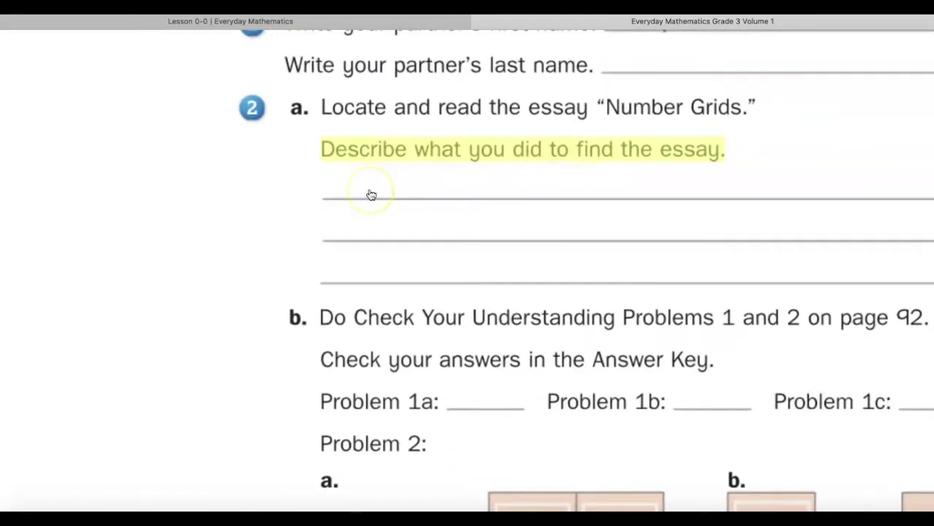
{"action": "scroll", "coordinate": [371, 195], "scroll_direction": "up", "scroll_amount": 3}
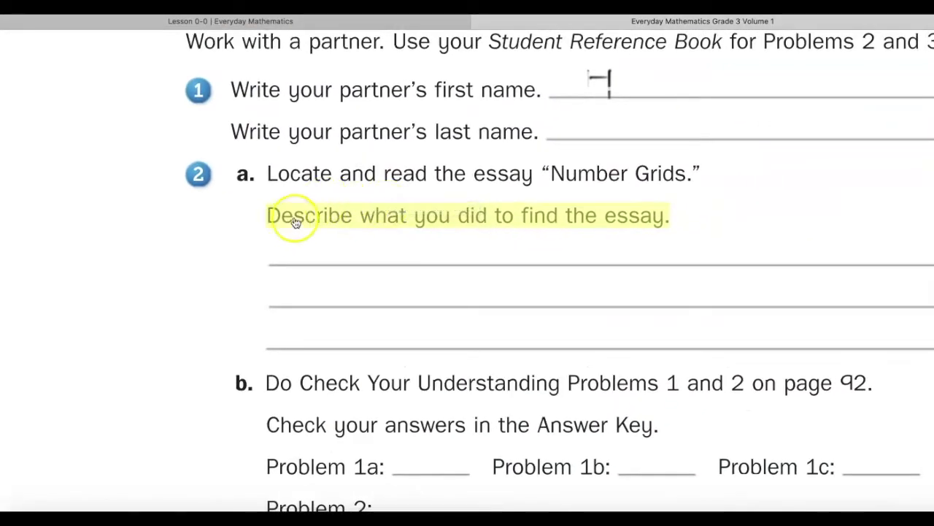
{"action": "double_click", "coordinate": [669, 226]}
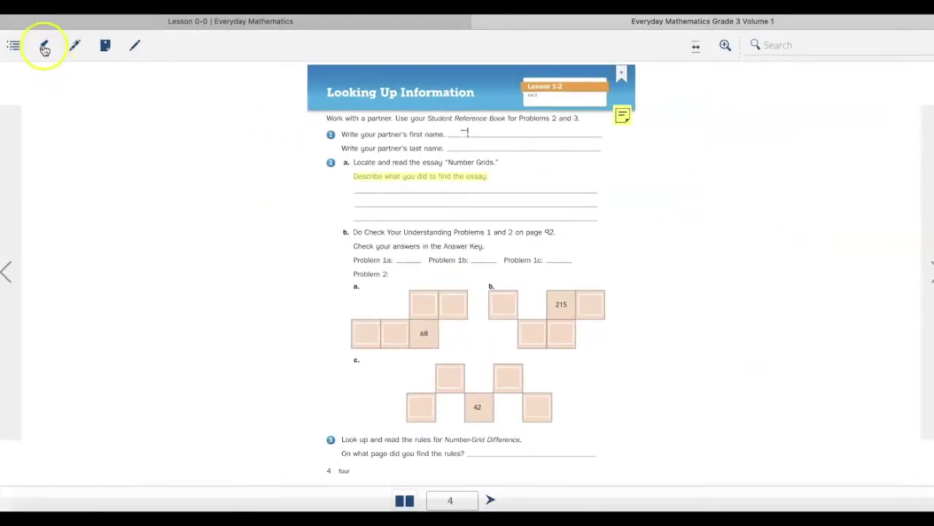
{"action": "left_click", "coordinate": [44, 47]}
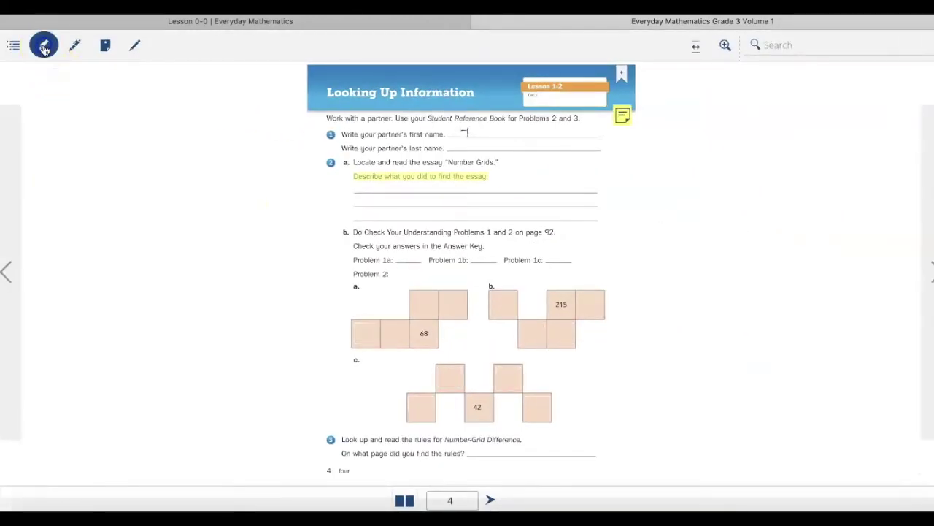
{"action": "left_click", "coordinate": [423, 177]}
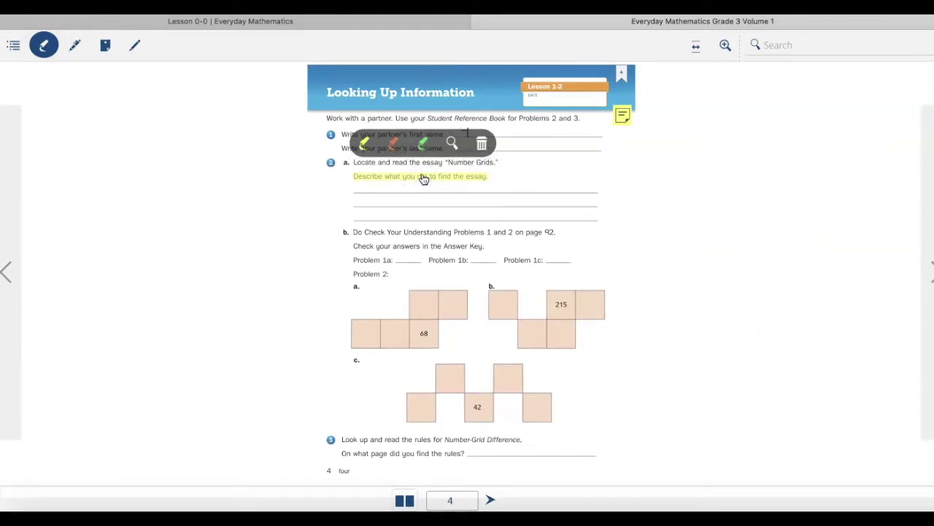
{"action": "left_click", "coordinate": [481, 143]}
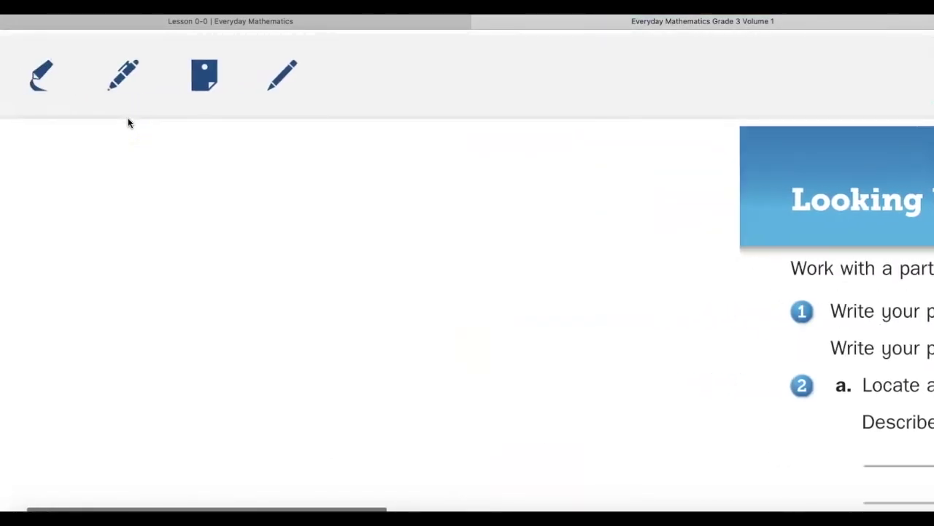
Select the freehand black pen and narrow its stroke width with the slider.
{"action": "left_click", "coordinate": [121, 77]}
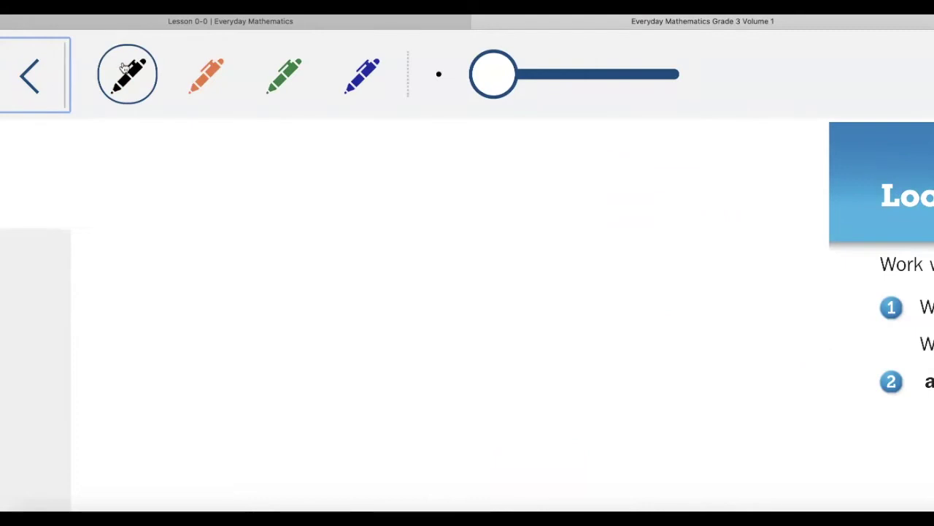
{"action": "scroll", "coordinate": [310, 185], "scroll_direction": "right", "scroll_amount": 5}
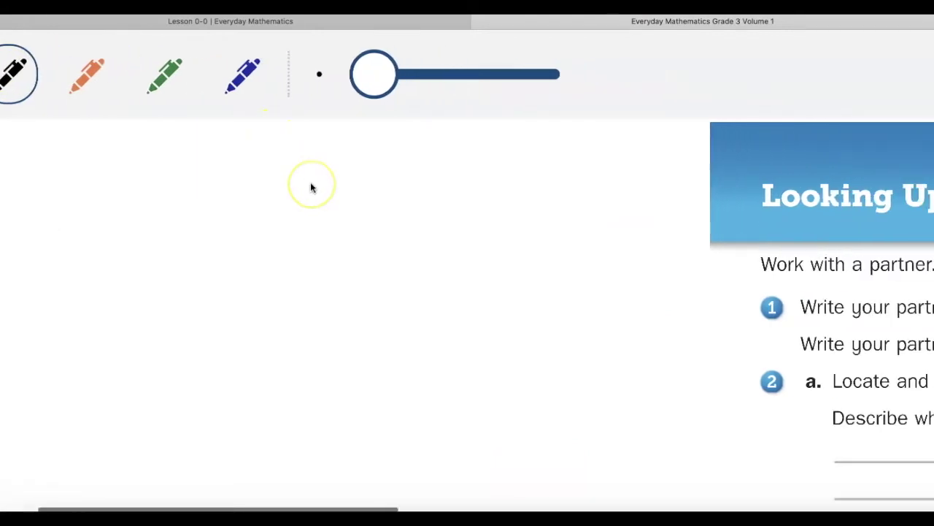
{"action": "scroll", "coordinate": [310, 187], "scroll_direction": "right", "scroll_amount": 2}
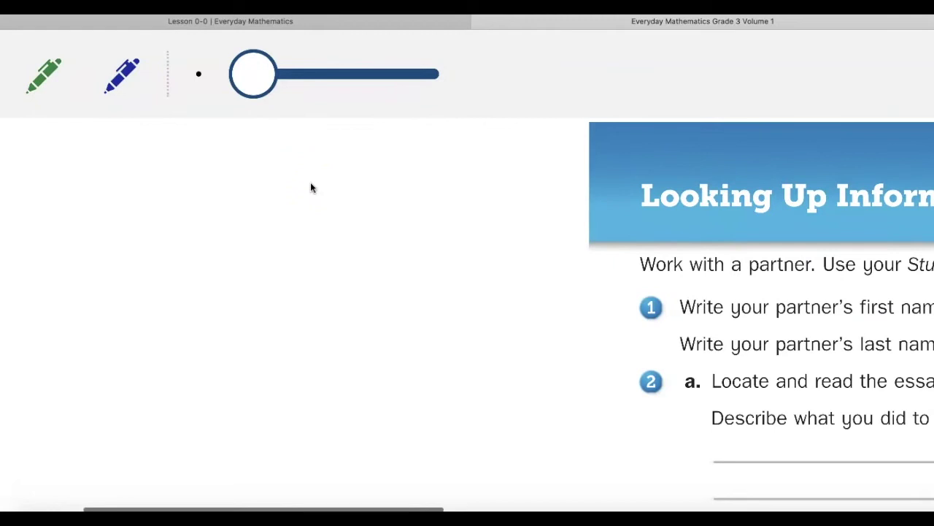
{"action": "scroll", "coordinate": [310, 187], "scroll_direction": "left", "scroll_amount": 3}
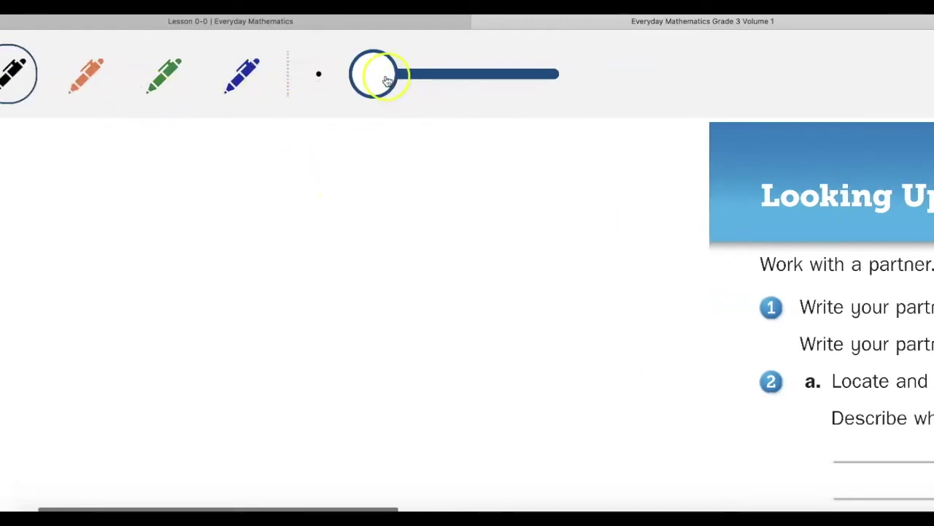
{"action": "left_click_drag", "start_coordinate": [378, 76], "coordinate": [340, 88]}
{"action": "left_click", "coordinate": [299, 177]}
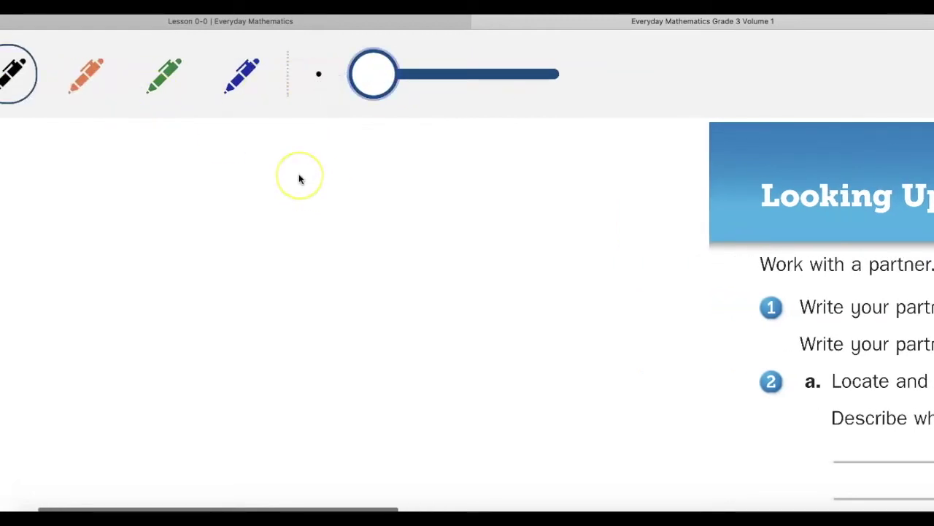
{"action": "scroll", "coordinate": [299, 179], "scroll_direction": "down", "scroll_amount": 5}
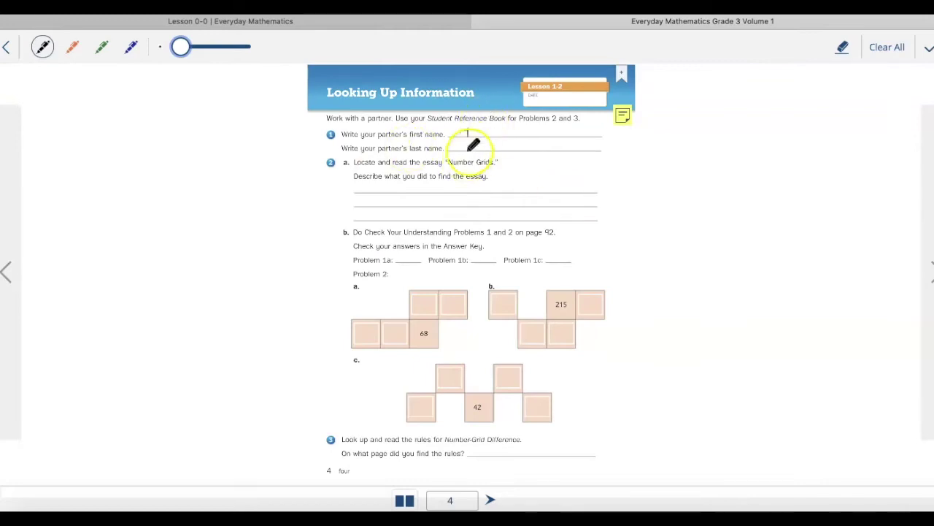
Place three small ink dots to the right of problem 2a's essay line.
{"action": "left_click", "coordinate": [531, 167]}
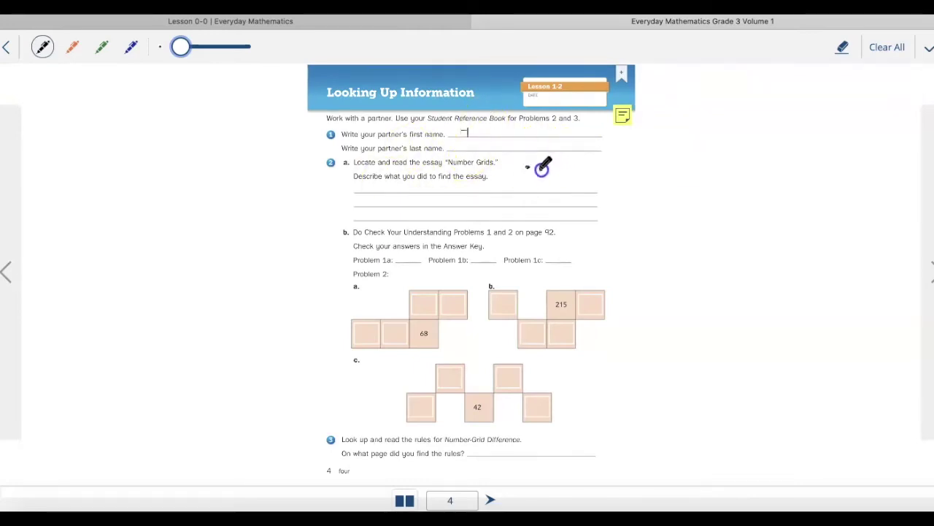
{"action": "left_click", "coordinate": [541, 169]}
{"action": "left_click", "coordinate": [559, 170]}
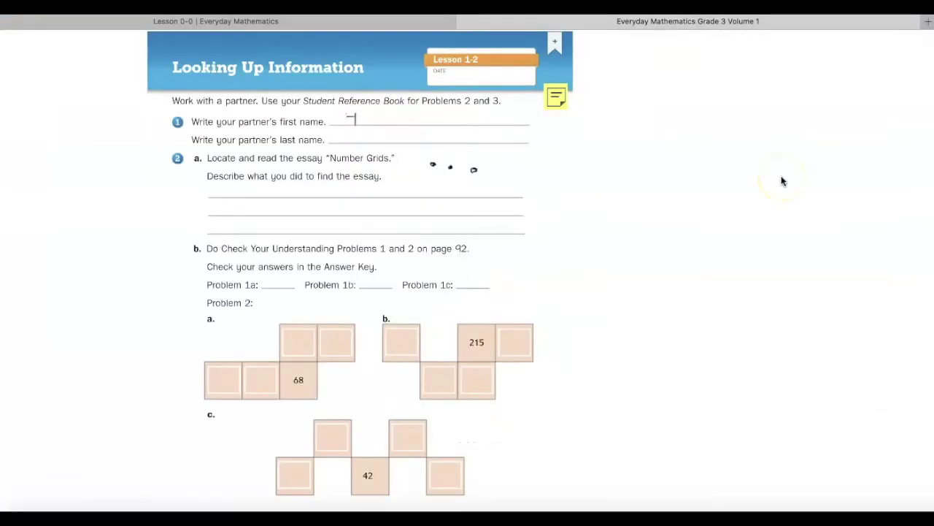
{"action": "scroll", "coordinate": [654, 208], "scroll_direction": "right", "scroll_amount": 10}
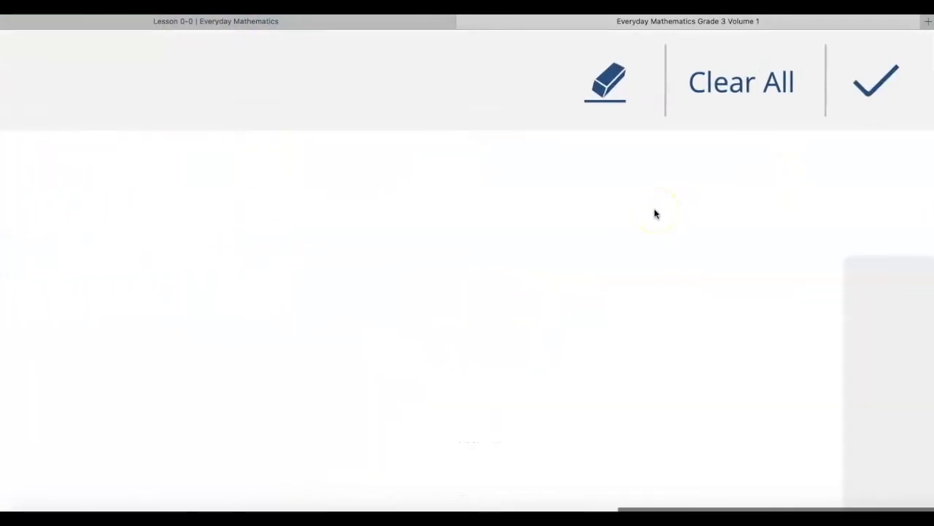
Finish the pen marks, briefly try the pen options and eraser, then exit the drawing tools.
{"action": "left_click", "coordinate": [885, 87]}
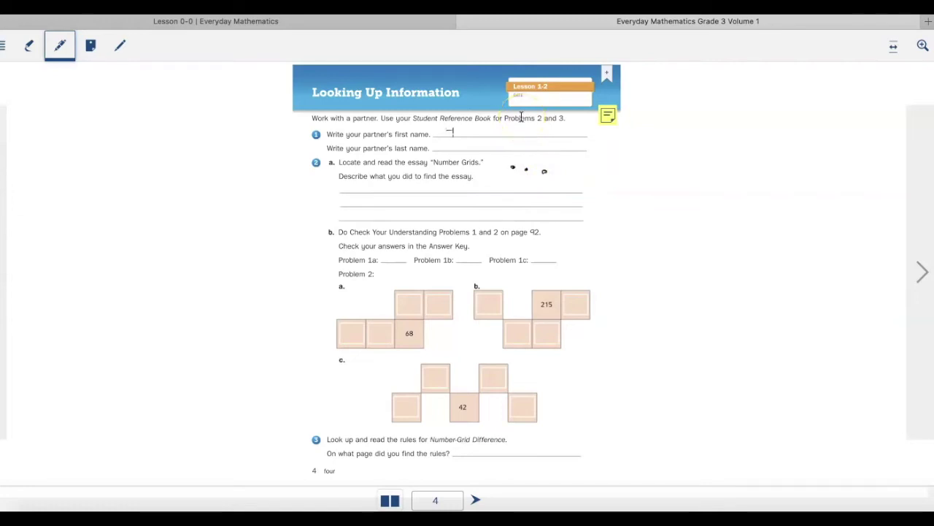
{"action": "left_click", "coordinate": [60, 45]}
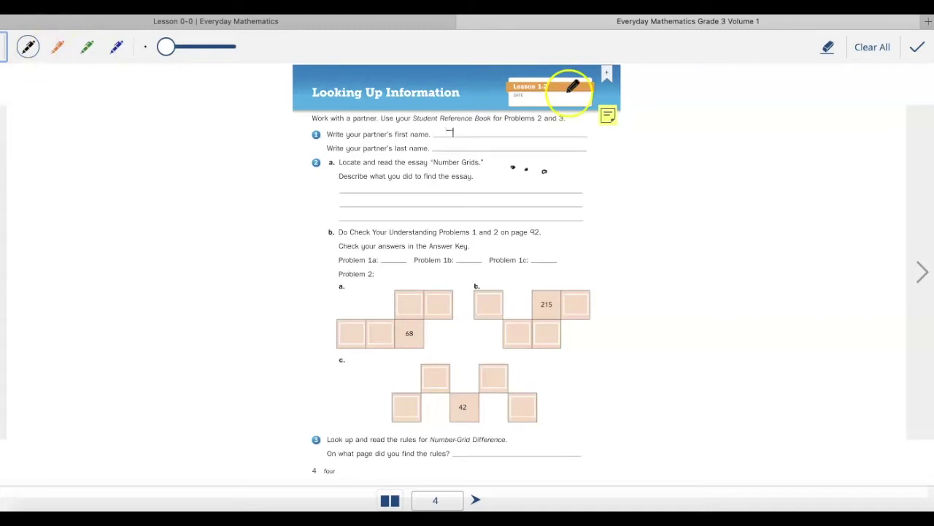
{"action": "left_click", "coordinate": [827, 46]}
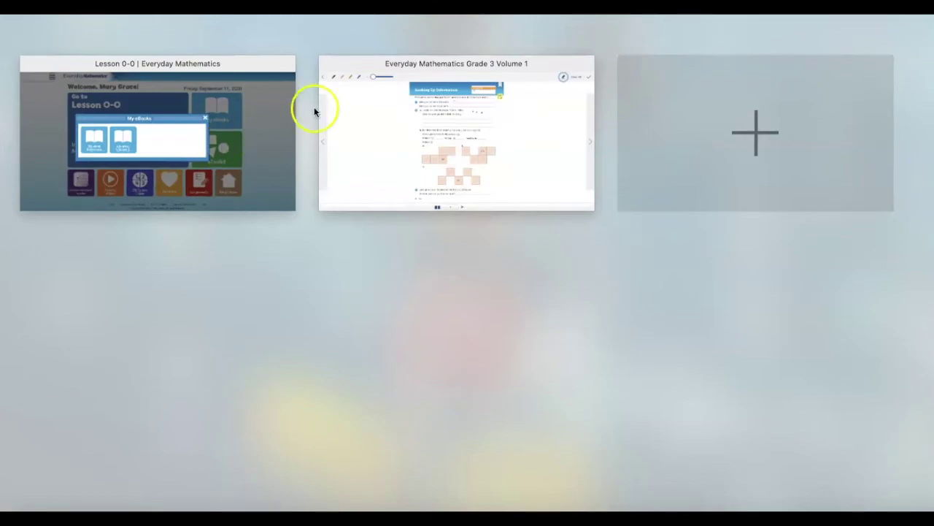
{"action": "left_click", "coordinate": [314, 109]}
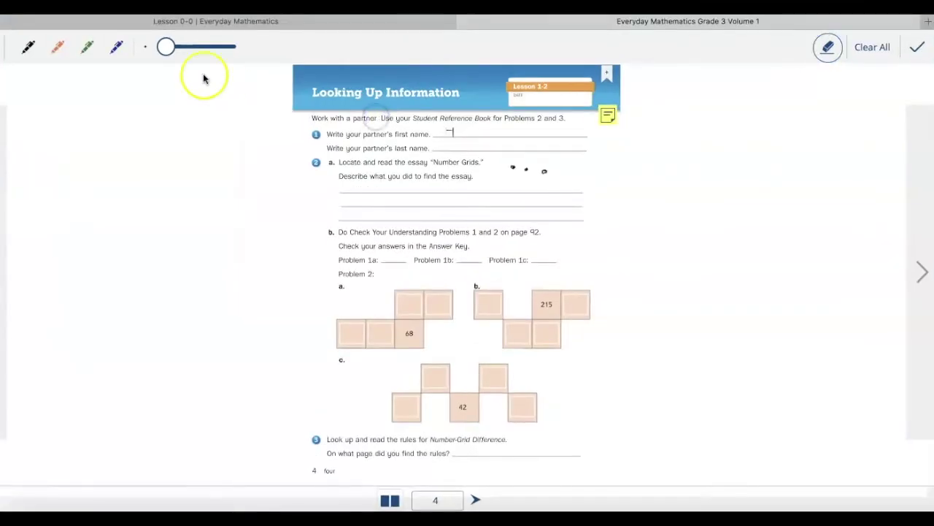
{"action": "left_click", "coordinate": [5, 48]}
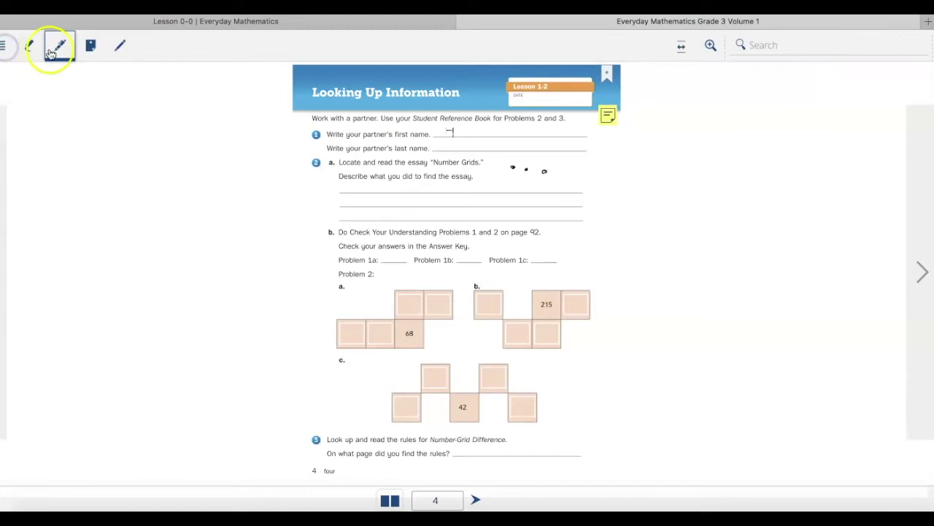
Post a sticky note reading 'This was hard. Can you help me?' and review Note 2 without changes.
{"action": "left_click", "coordinate": [90, 46]}
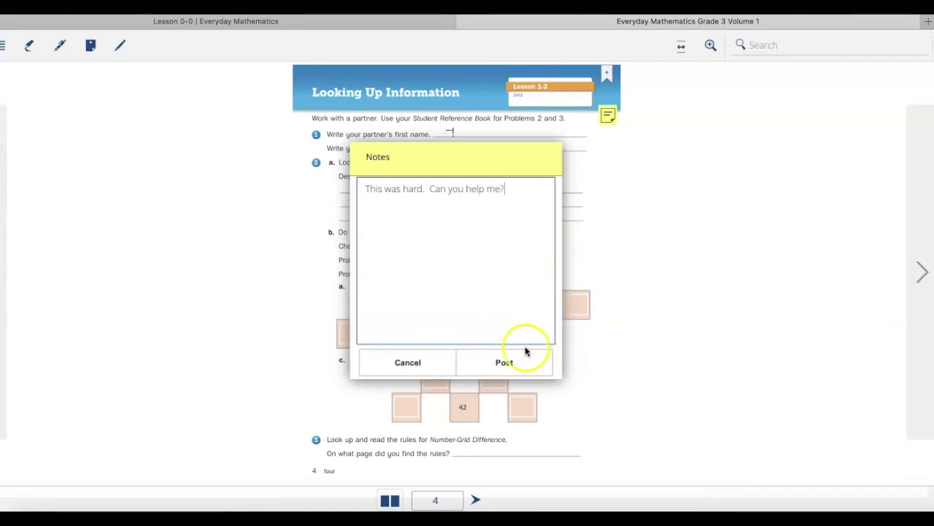
{"action": "left_click", "coordinate": [514, 362]}
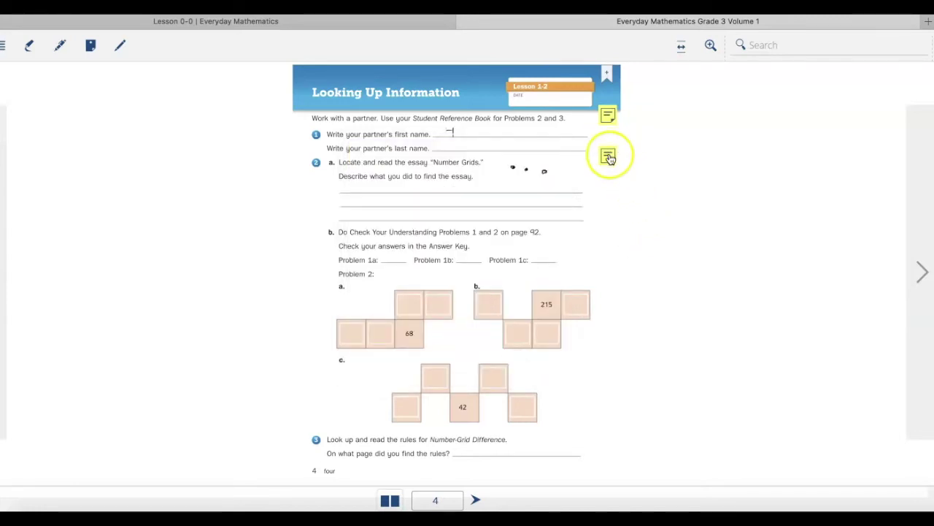
{"action": "scroll", "coordinate": [604, 151], "scroll_direction": "up", "scroll_amount": 5}
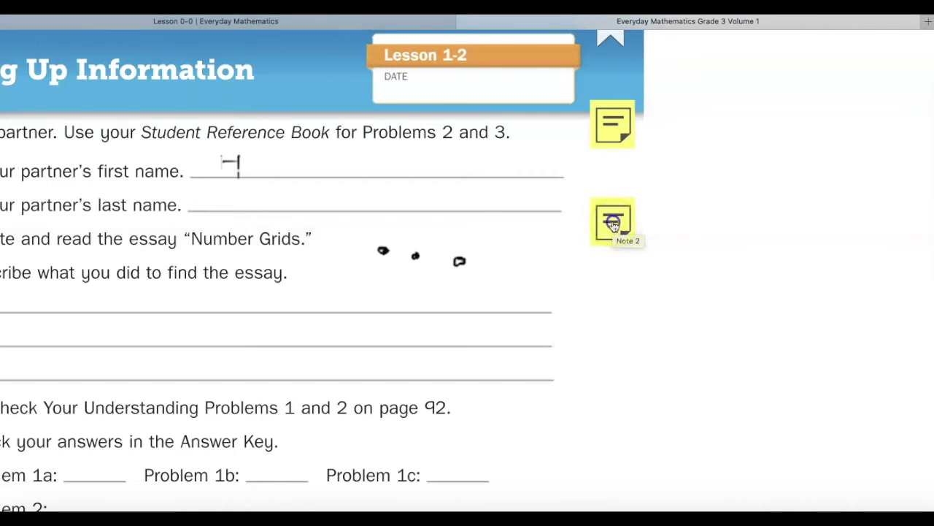
{"action": "left_click", "coordinate": [614, 226]}
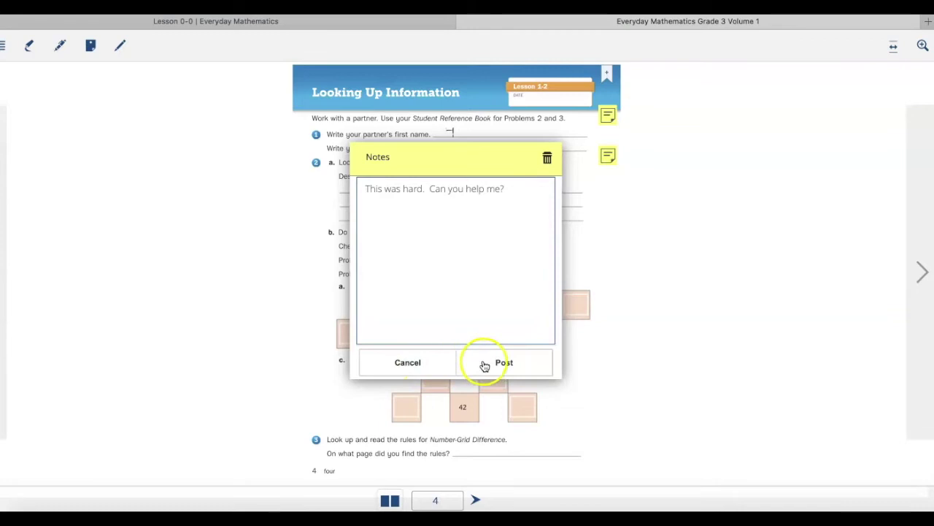
{"action": "left_click", "coordinate": [422, 364]}
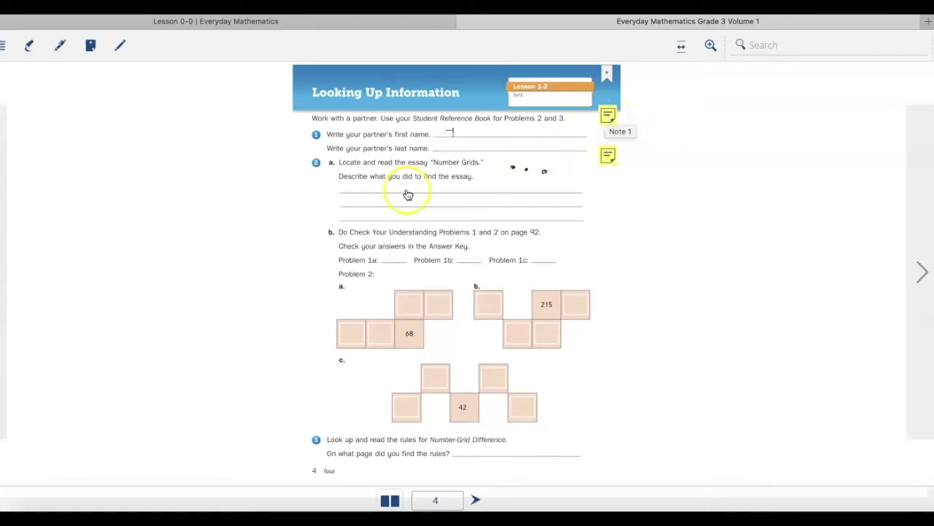
{"action": "left_click", "coordinate": [119, 48]}
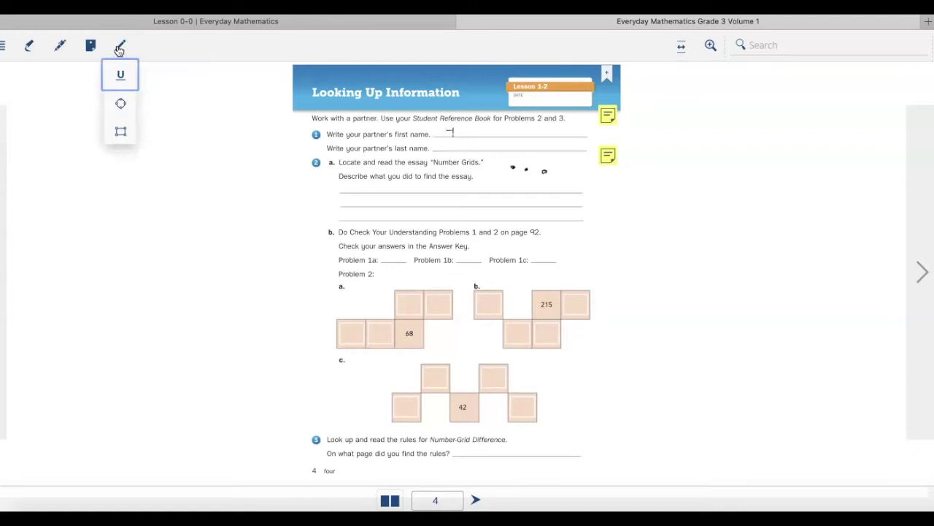
{"action": "scroll", "coordinate": [119, 49], "scroll_direction": "up", "scroll_amount": 5}
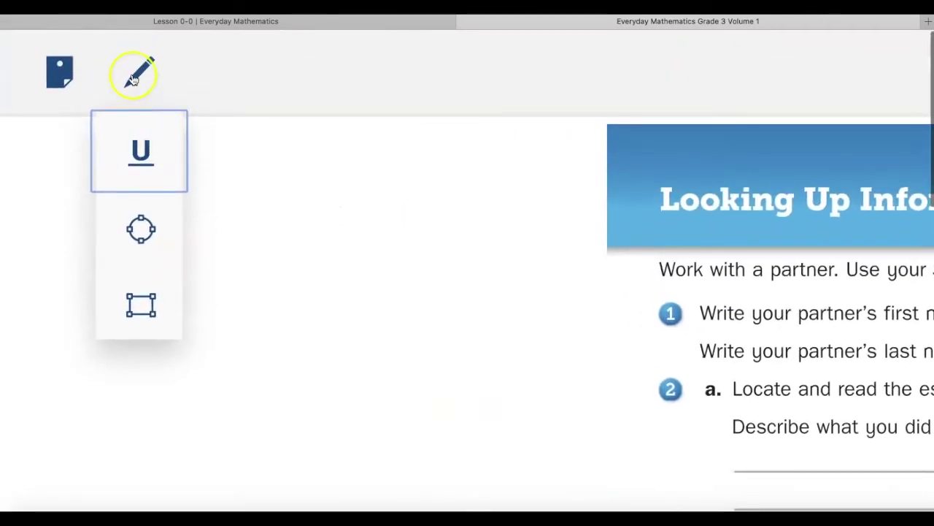
{"action": "left_click", "coordinate": [134, 76]}
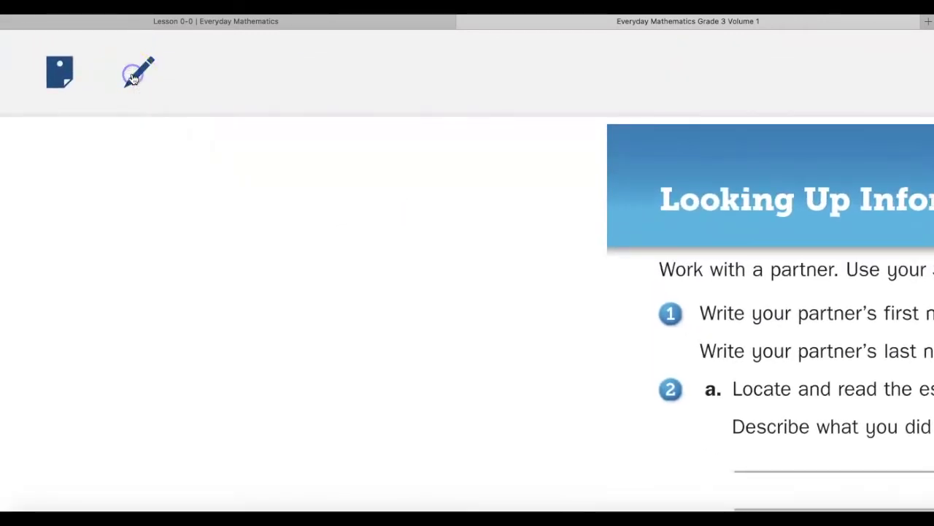
{"action": "scroll", "coordinate": [269, 229], "scroll_direction": "down", "scroll_amount": 5}
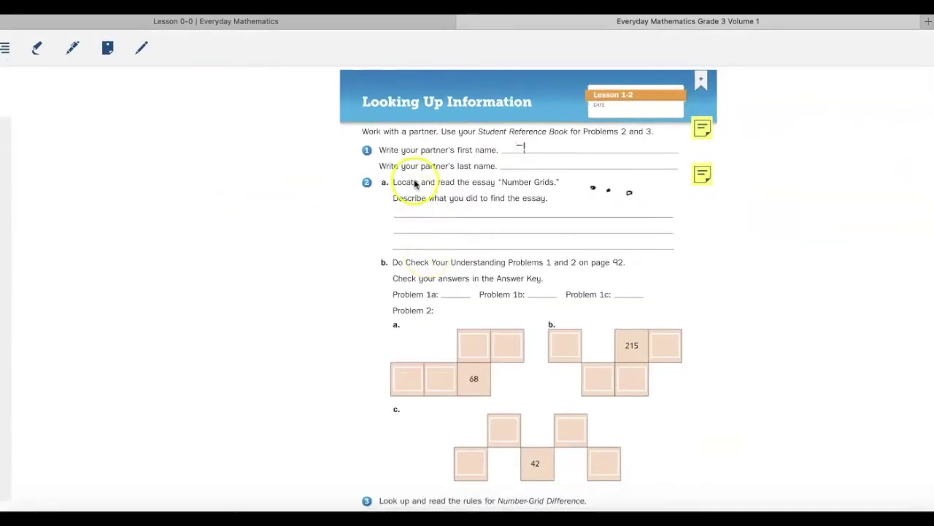
{"action": "scroll", "coordinate": [470, 184], "scroll_direction": "down", "scroll_amount": 1}
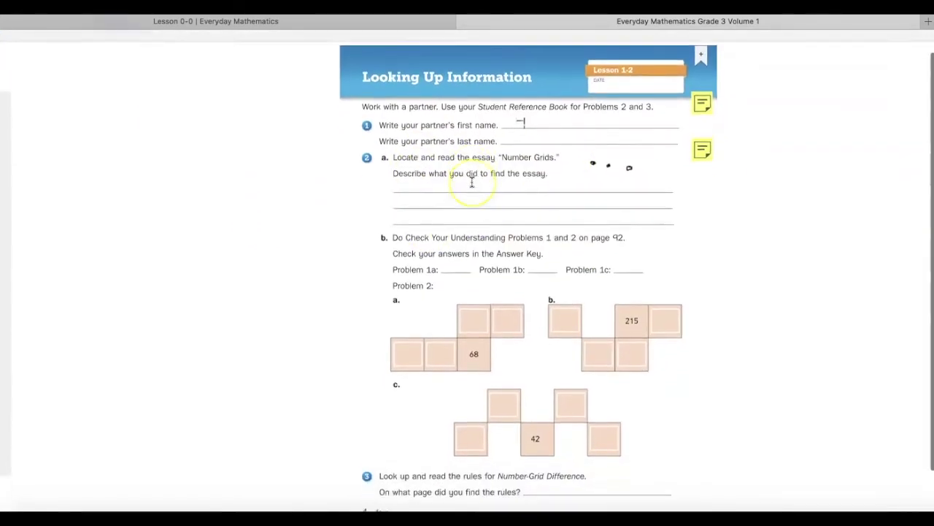
{"action": "scroll", "coordinate": [471, 181], "scroll_direction": "up", "scroll_amount": 1}
{"action": "scroll", "coordinate": [471, 182], "scroll_direction": "down", "scroll_amount": 3}
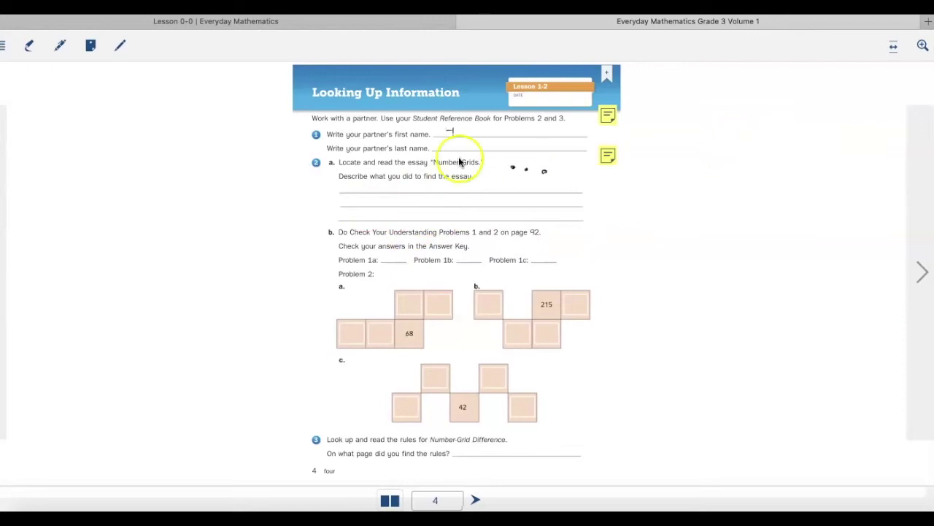
Zoom in on page 4 with the toolbar magnifier and scroll down and back up to review it.
{"action": "left_click", "coordinate": [922, 47]}
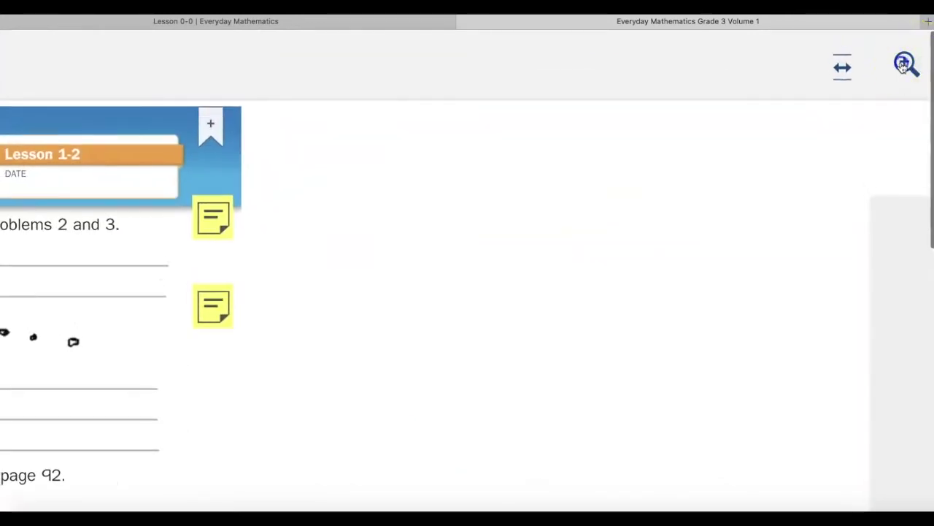
{"action": "left_click", "coordinate": [524, 156]}
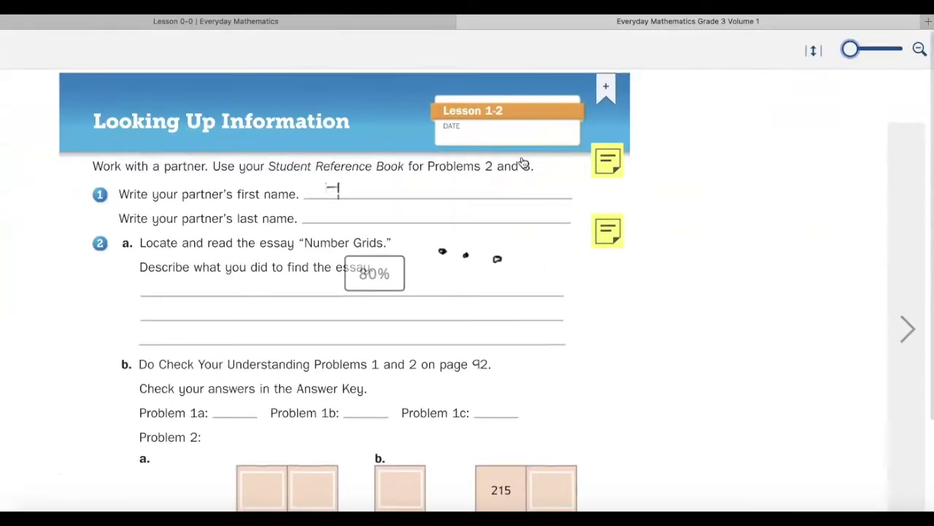
{"action": "left_click", "coordinate": [646, 136]}
{"action": "left_click", "coordinate": [501, 202]}
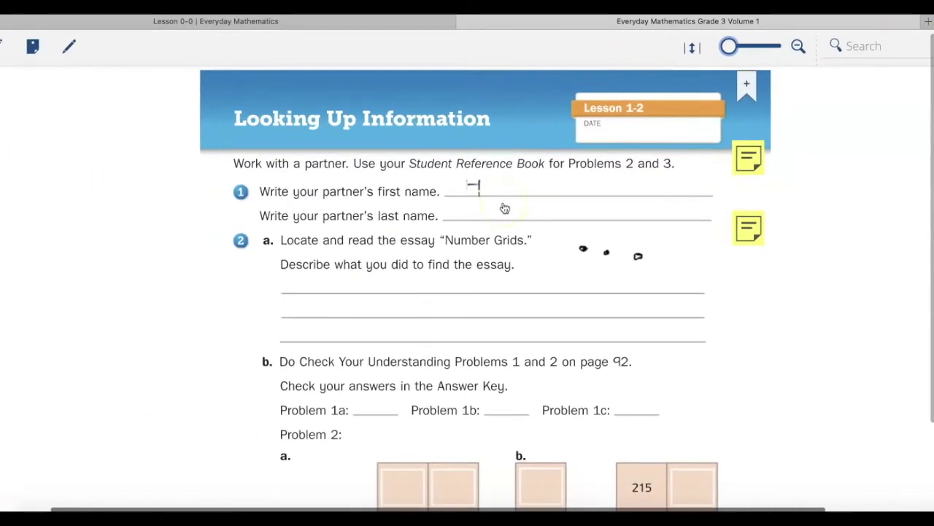
{"action": "left_click", "coordinate": [635, 162]}
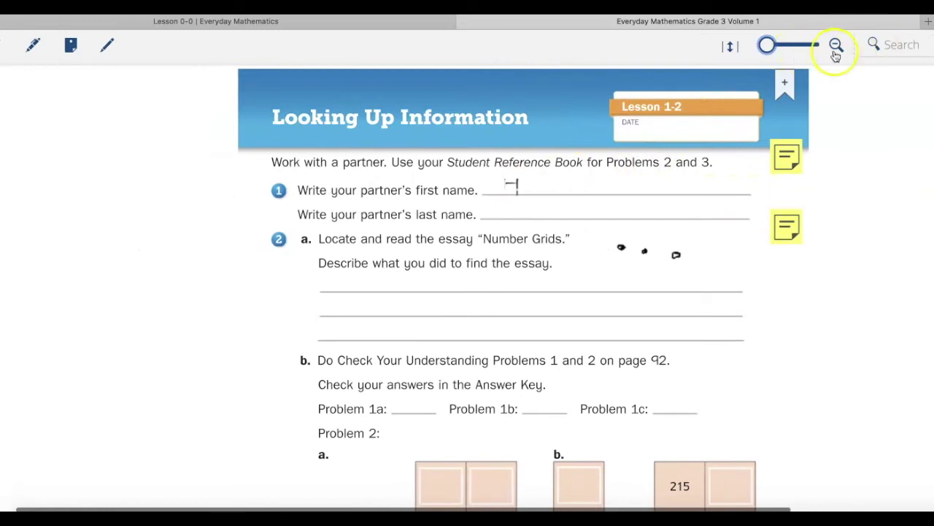
{"action": "left_click", "coordinate": [836, 46]}
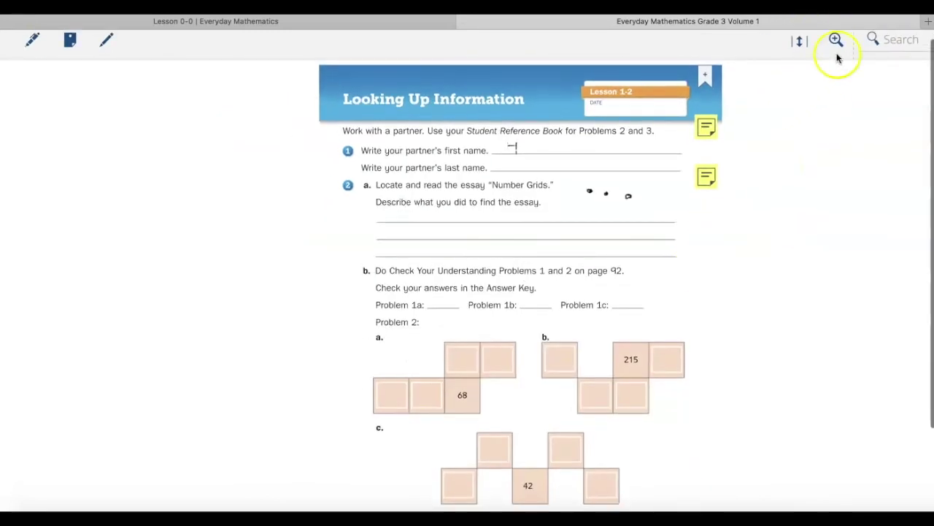
{"action": "left_click", "coordinate": [836, 42]}
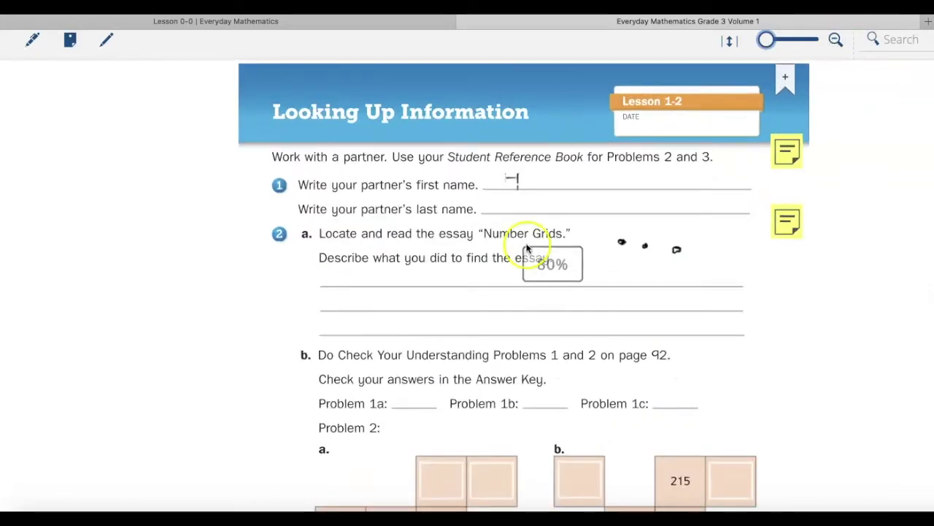
{"action": "scroll", "coordinate": [485, 266], "scroll_direction": "down", "scroll_amount": 5}
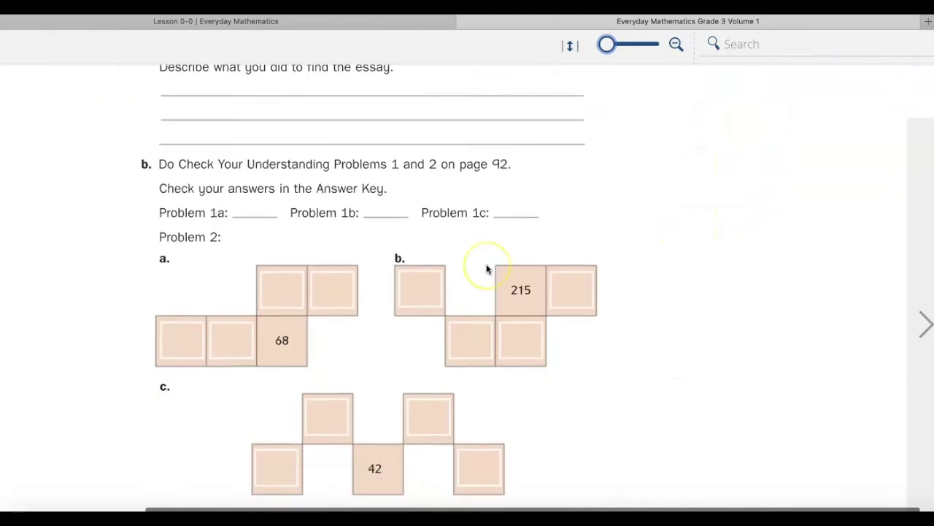
{"action": "scroll", "coordinate": [486, 269], "scroll_direction": "up", "scroll_amount": 5}
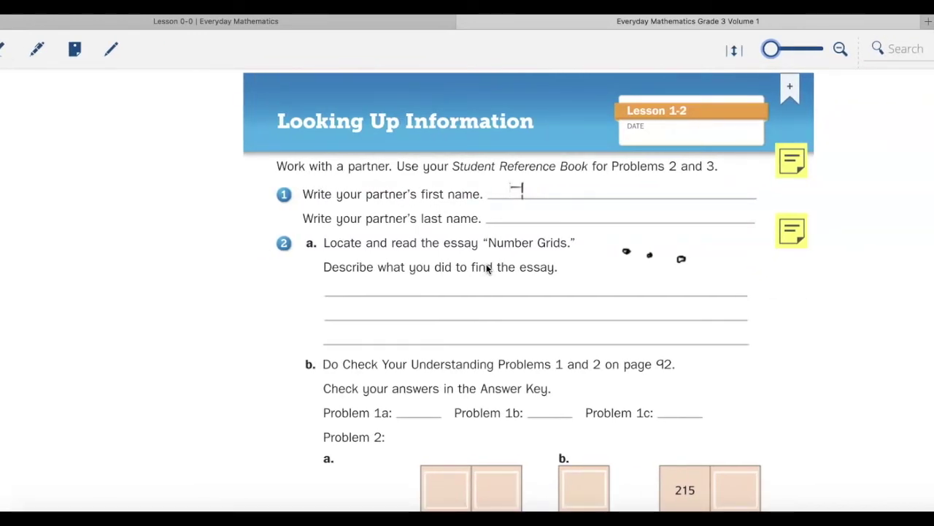
Start and then cancel answers on the partner's first-name and last-name lines.
{"action": "left_click", "coordinate": [515, 189]}
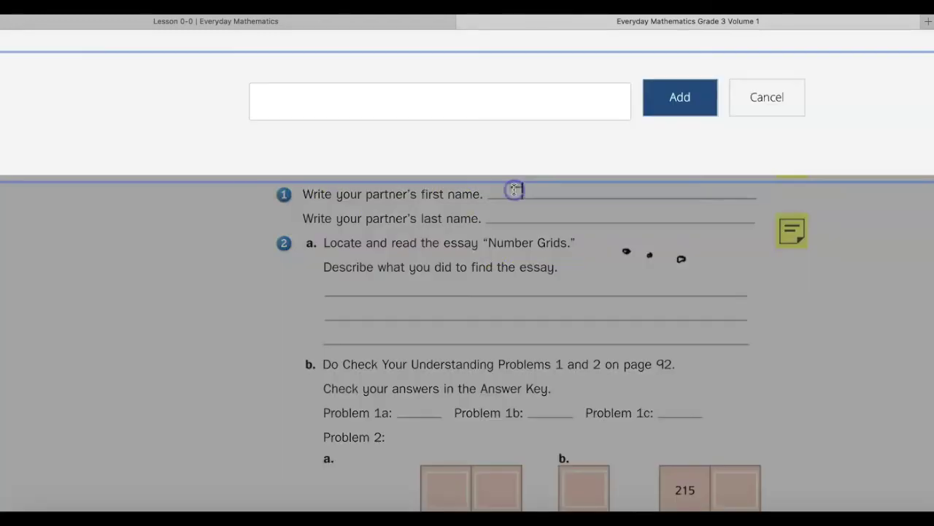
{"action": "left_click", "coordinate": [763, 93]}
{"action": "left_click", "coordinate": [511, 217]}
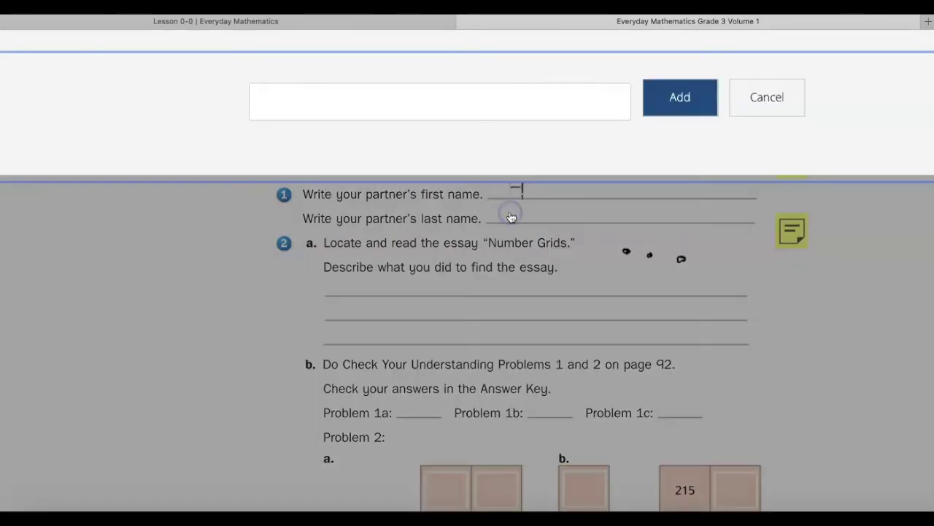
{"action": "left_click", "coordinate": [754, 100]}
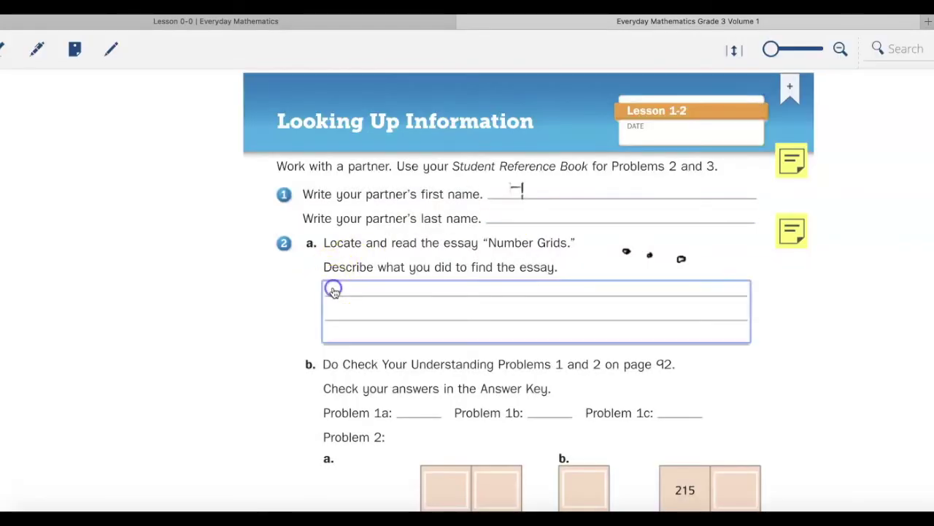
Add 'I searched my reference book and looked int he table of contents.' to problem 2a's essay lines.
{"action": "left_click", "coordinate": [332, 289]}
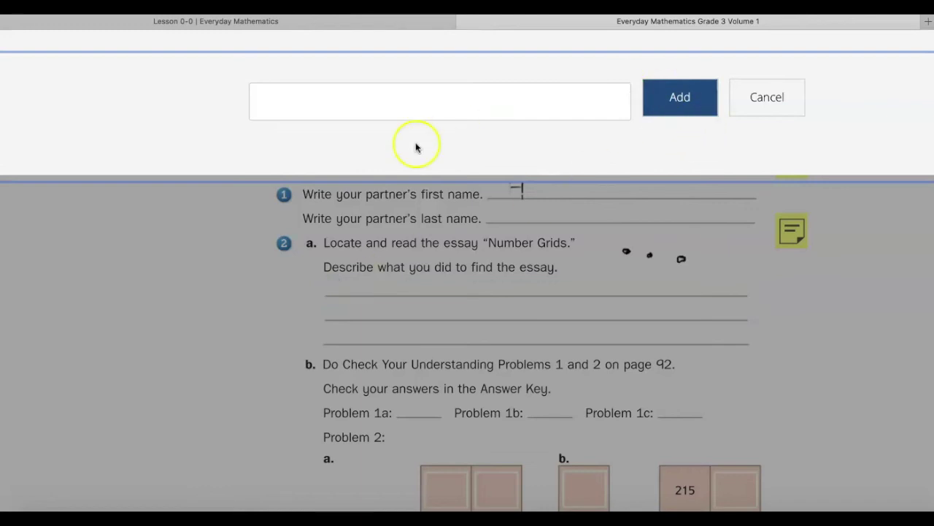
{"action": "left_click", "coordinate": [298, 113]}
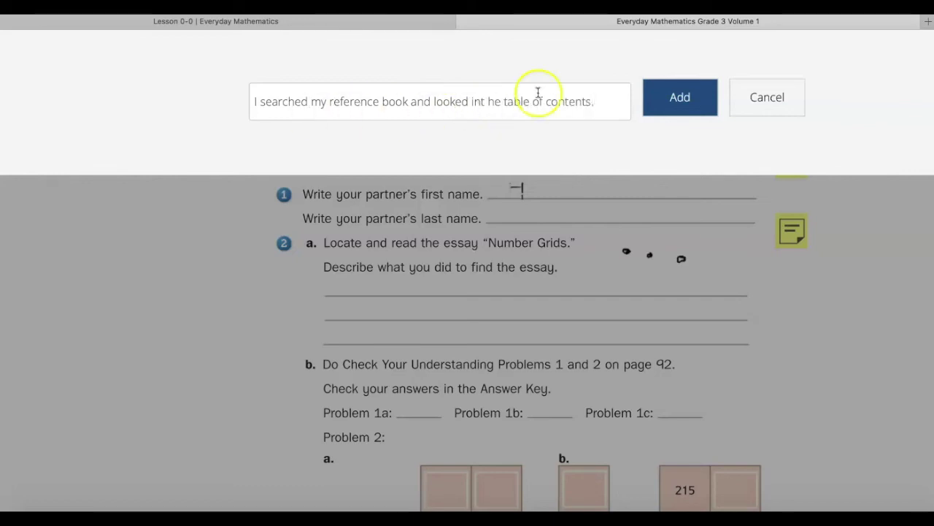
{"action": "left_click", "coordinate": [679, 98]}
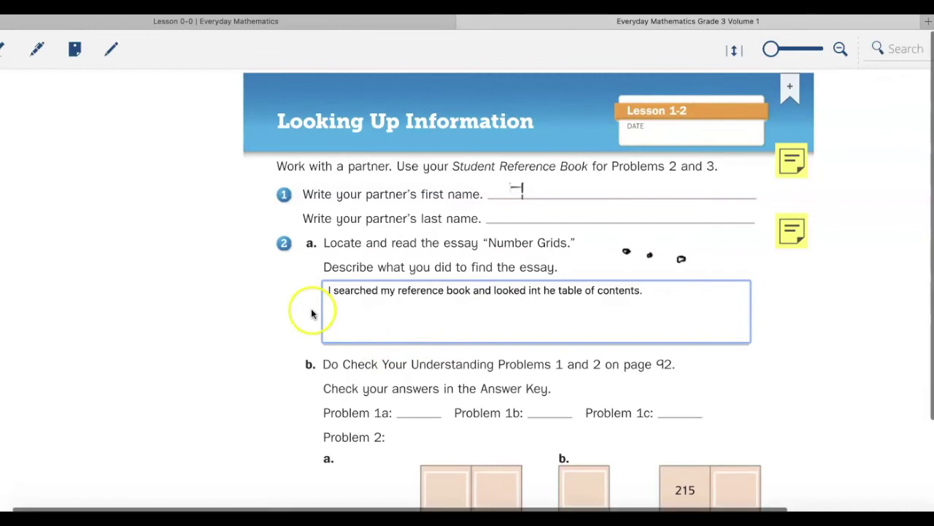
{"action": "scroll", "coordinate": [302, 328], "scroll_direction": "up", "scroll_amount": 5}
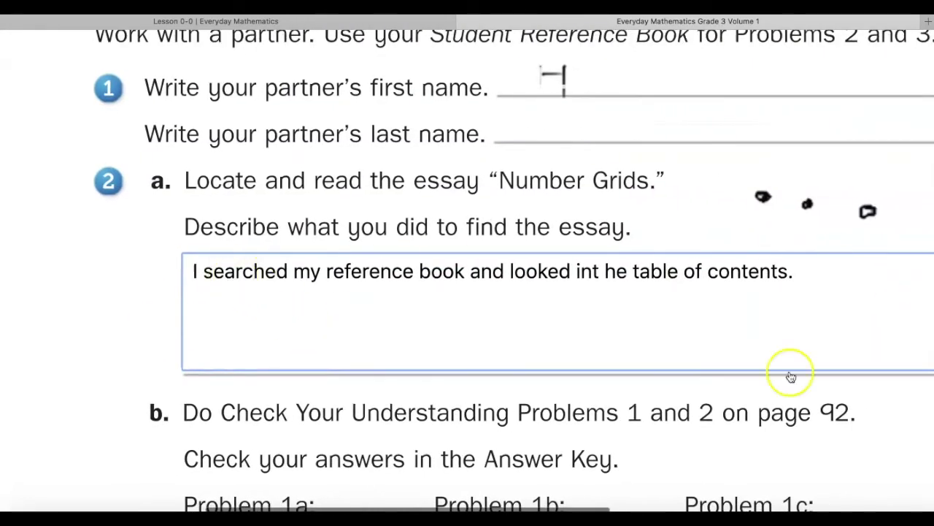
{"action": "scroll", "coordinate": [496, 361], "scroll_direction": "down", "scroll_amount": 5}
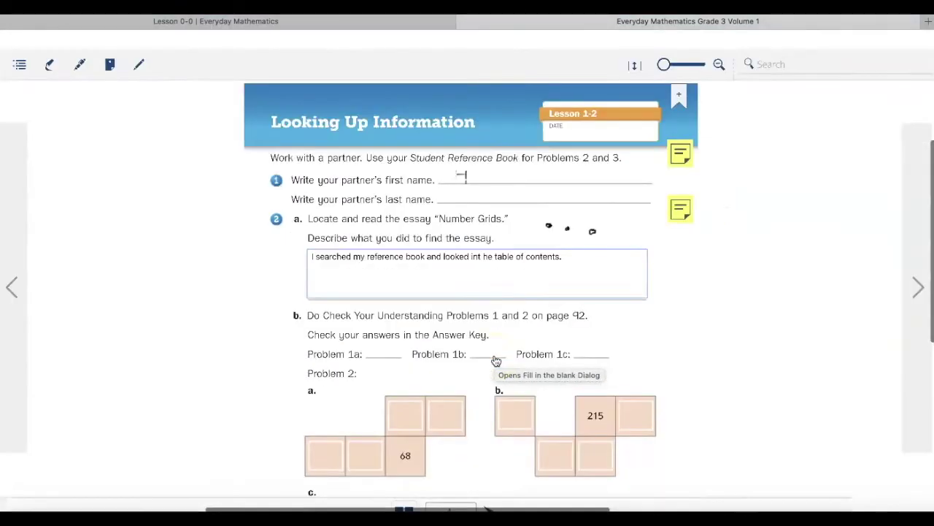
Open and cancel the answer bars for Problems 1a and 1b without adding anything.
{"action": "left_click", "coordinate": [366, 340]}
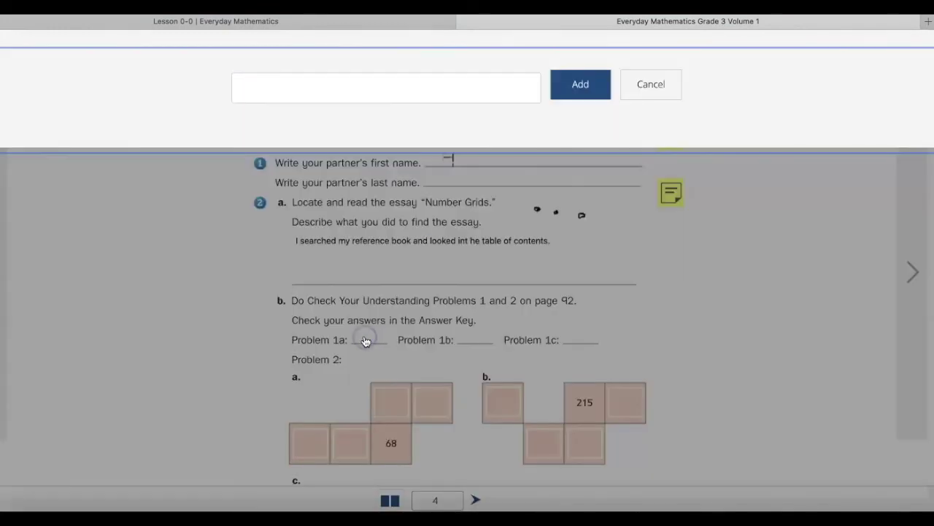
{"action": "left_click", "coordinate": [647, 85]}
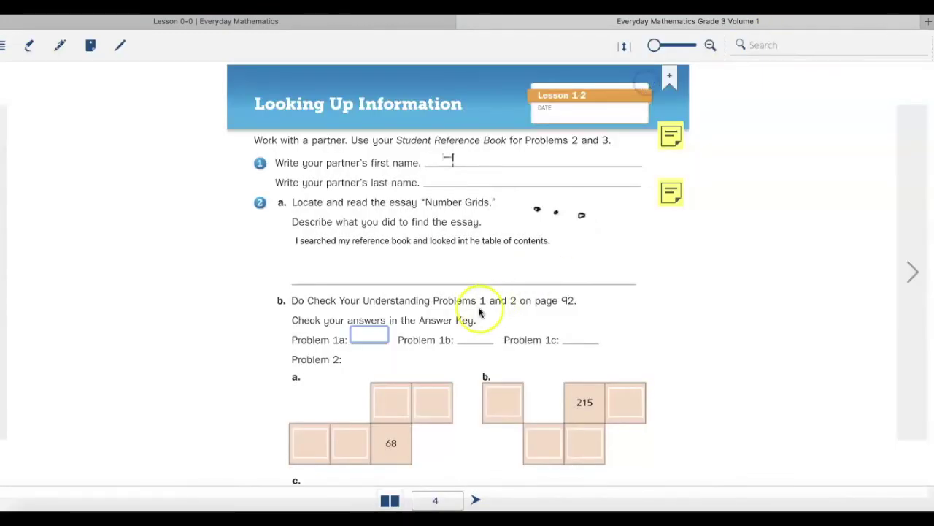
{"action": "left_click", "coordinate": [471, 334]}
{"action": "left_click", "coordinate": [645, 85]}
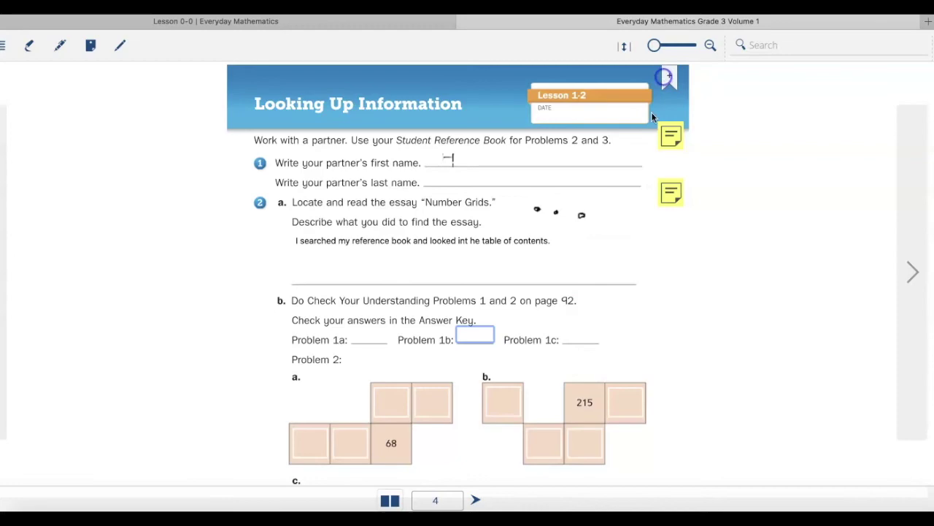
Return to the Volume 1 journal tab via the tab overview, then switch to the Lesson 0-0 welcome tab.
{"action": "key", "text": "super+shift+backslash"}
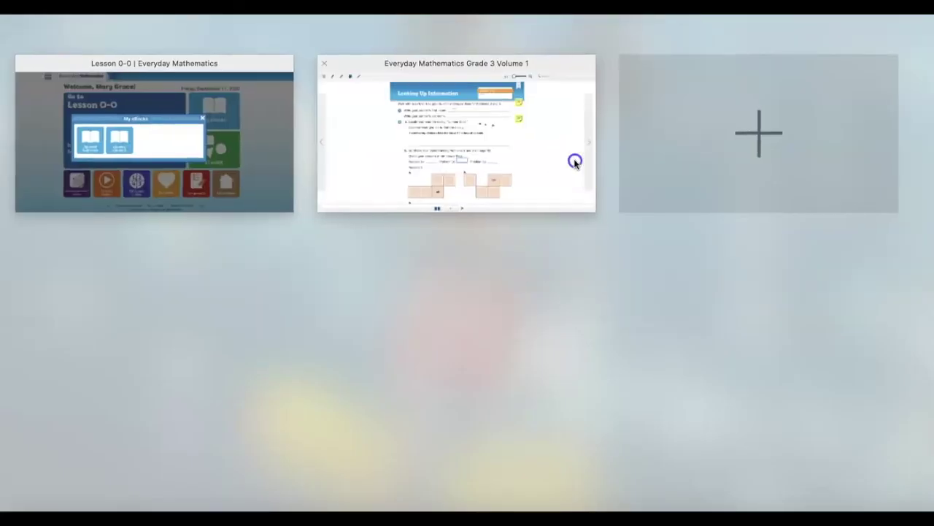
{"action": "left_click", "coordinate": [576, 159]}
{"action": "scroll", "coordinate": [570, 359], "scroll_direction": "down", "scroll_amount": 5}
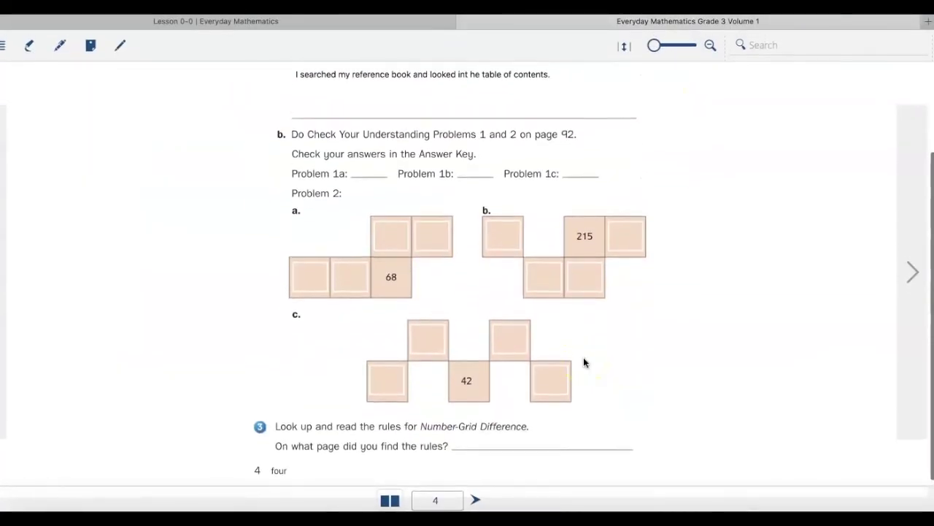
{"action": "scroll", "coordinate": [583, 363], "scroll_direction": "up", "scroll_amount": 3}
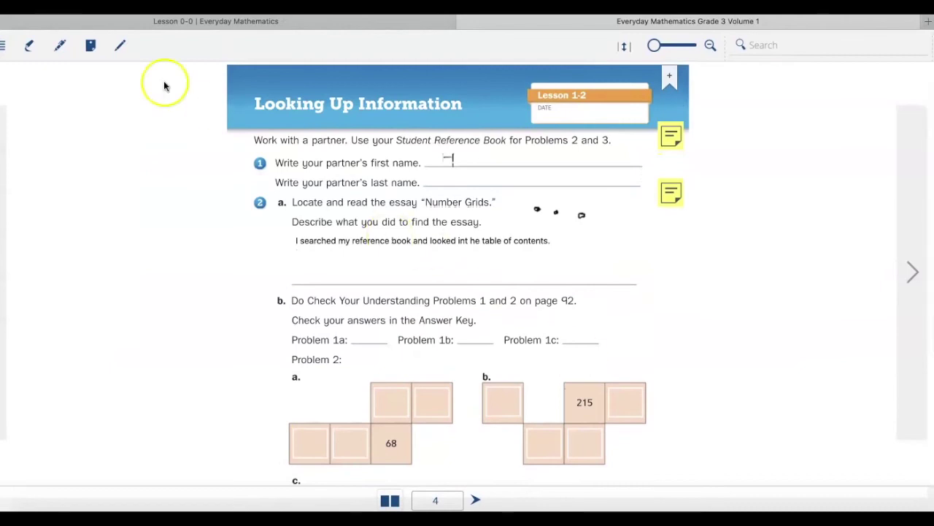
{"action": "left_click", "coordinate": [260, 21]}
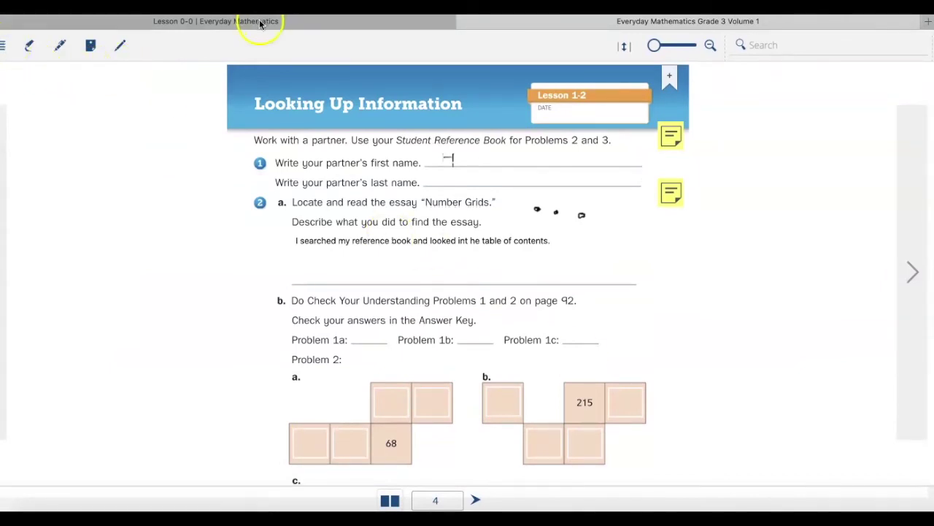
From My eBooks, open the Grade 3 Volume 1 eJournal at page 3, 'Finding Differences on a Number Grid'.
{"action": "left_click", "coordinate": [621, 191]}
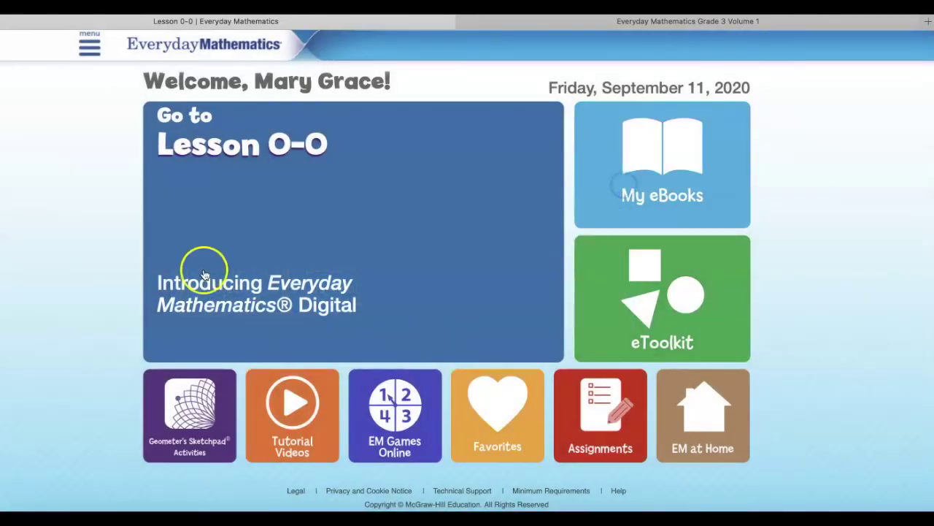
{"action": "left_click", "coordinate": [659, 170]}
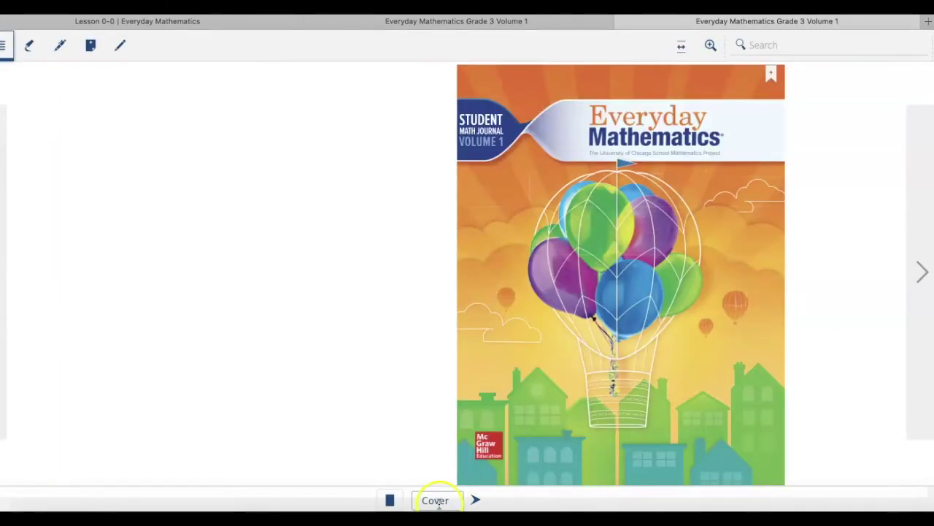
{"action": "left_click_drag", "start_coordinate": [438, 500], "coordinate": [359, 497]}
{"action": "scroll", "coordinate": [358, 497], "scroll_direction": "up", "scroll_amount": 5, "text": "ctrl"}
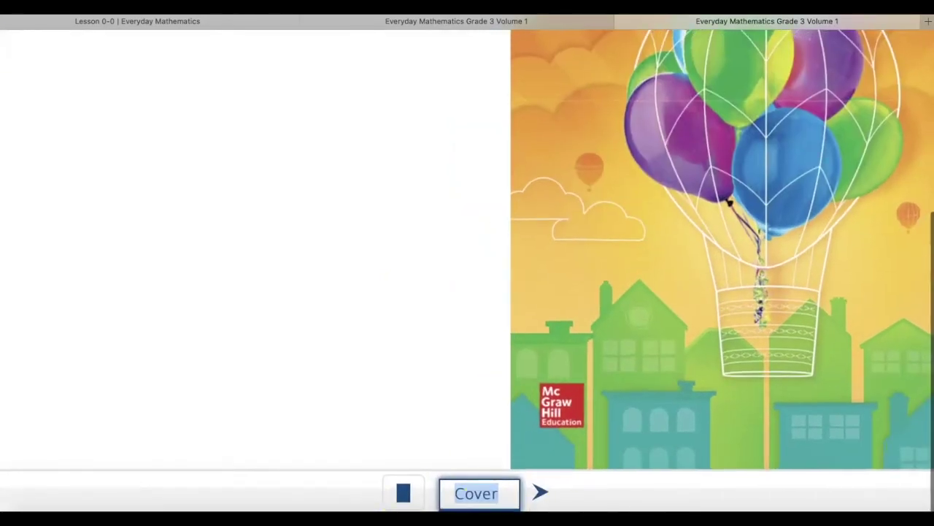
{"action": "type", "text": "3"}
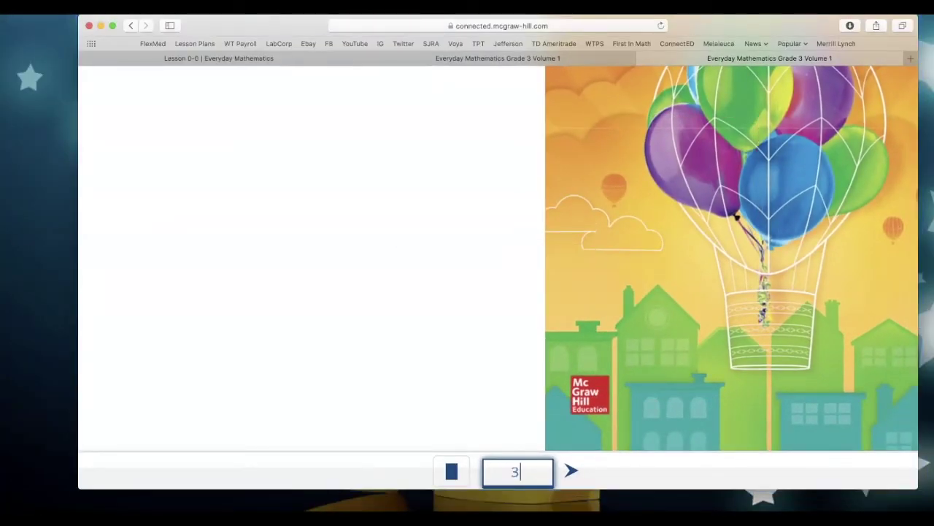
{"action": "key", "text": "Return"}
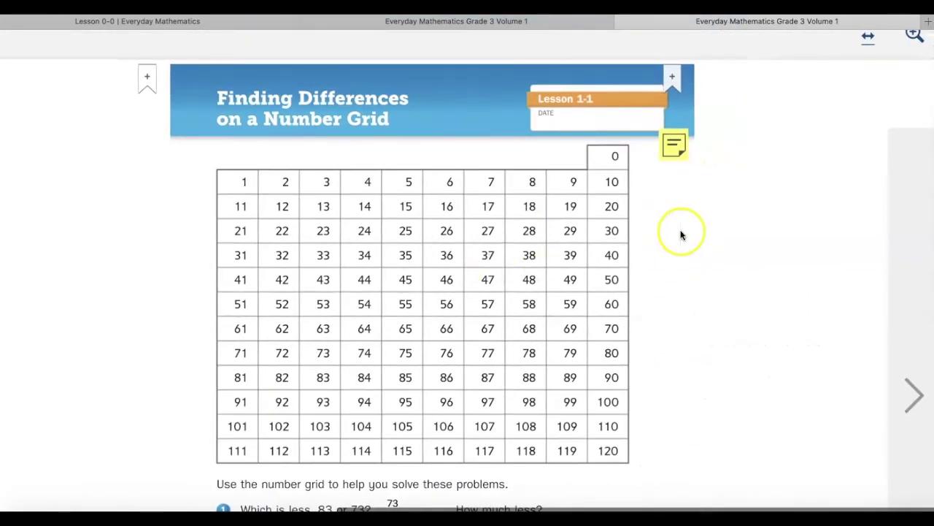
{"action": "scroll", "coordinate": [679, 233], "scroll_direction": "down", "scroll_amount": 2}
{"action": "scroll", "coordinate": [680, 233], "scroll_direction": "up", "scroll_amount": 3}
{"action": "scroll", "coordinate": [679, 233], "scroll_direction": "down", "scroll_amount": 3}
{"action": "scroll", "coordinate": [680, 234], "scroll_direction": "up", "scroll_amount": 3}
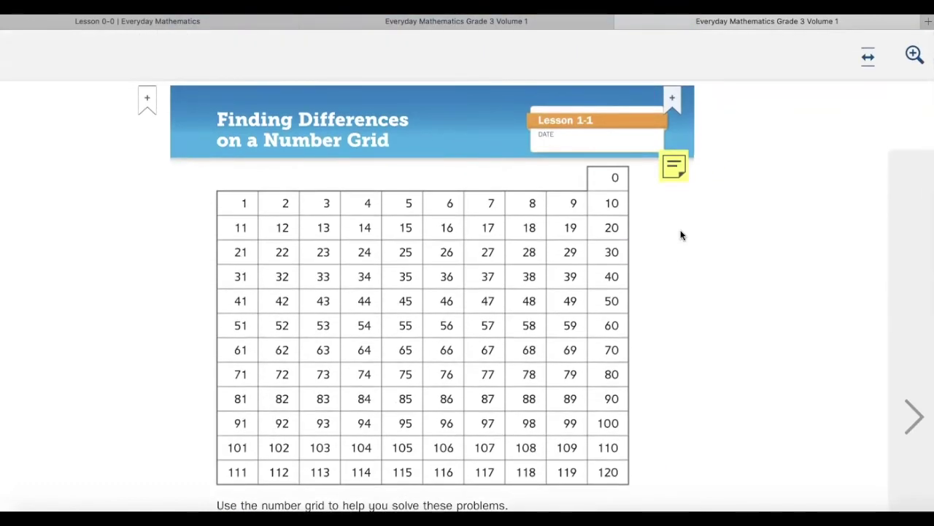
{"action": "scroll", "coordinate": [679, 235], "scroll_direction": "down", "scroll_amount": 4}
{"action": "scroll", "coordinate": [681, 234], "scroll_direction": "up", "scroll_amount": 3}
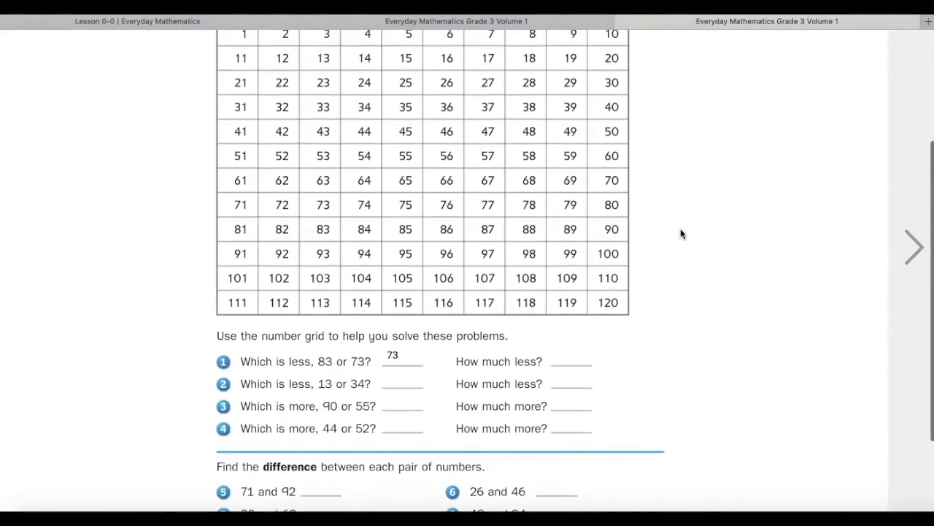
{"action": "scroll", "coordinate": [681, 233], "scroll_direction": "up", "scroll_amount": 2}
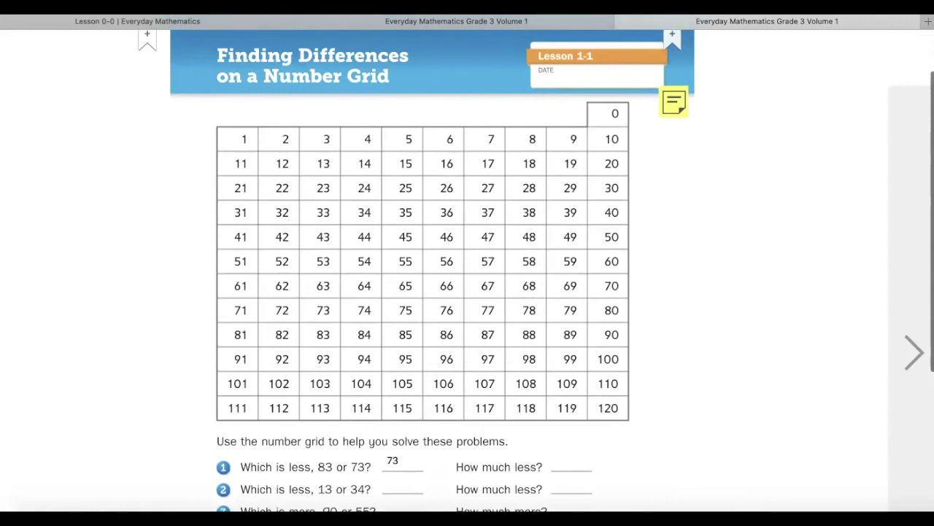